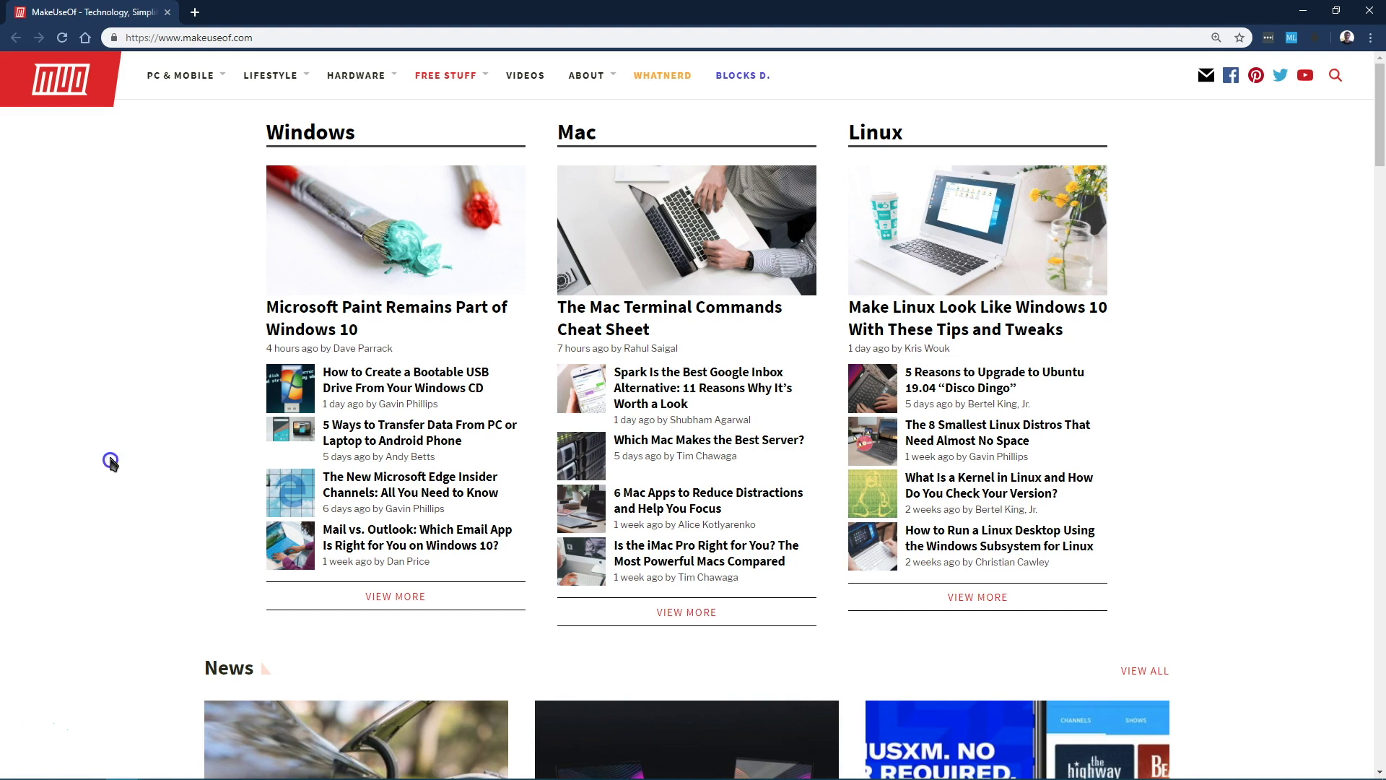
Open the Network & Internet Proxy page, showing automatic detection on and manual proxy off.
scroll(109, 462, "down", 1)
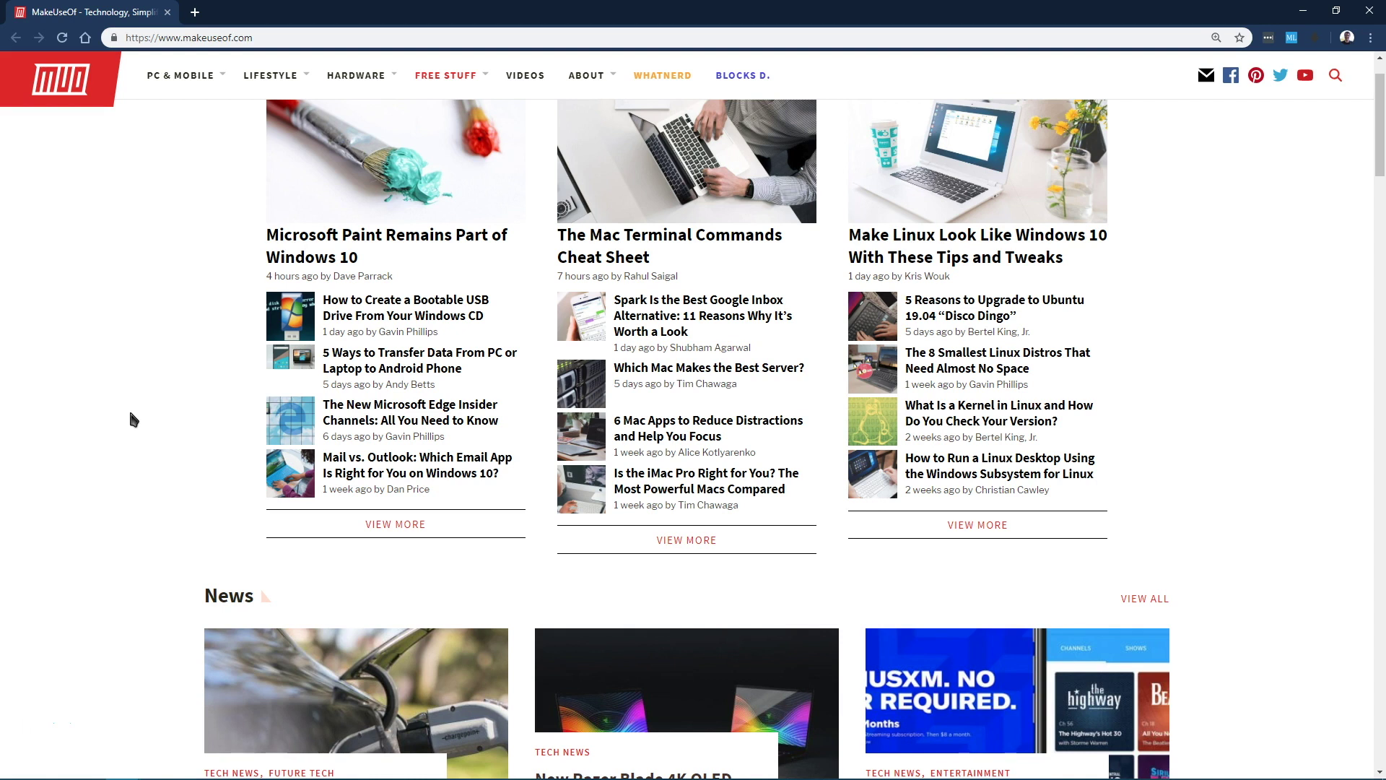
scroll(130, 415, "up", 1)
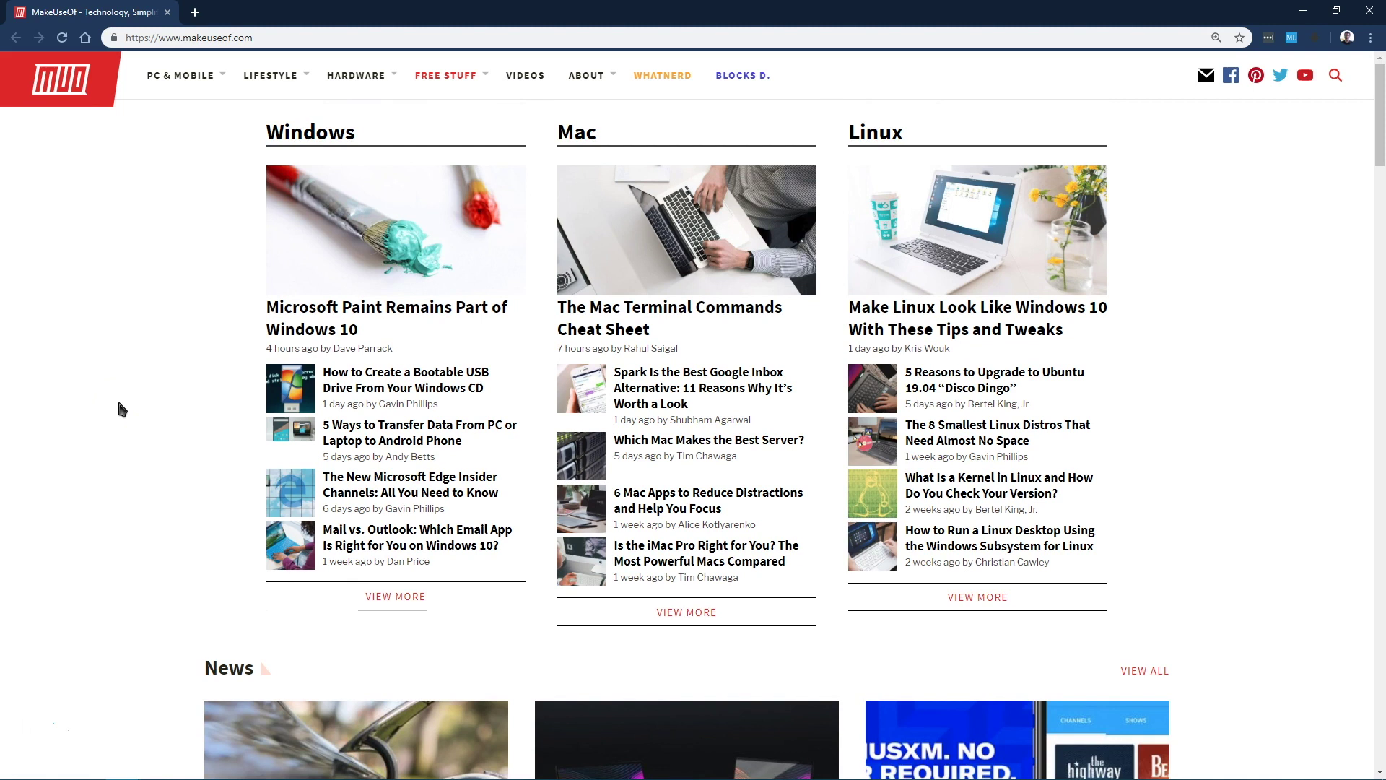
key("super+i")
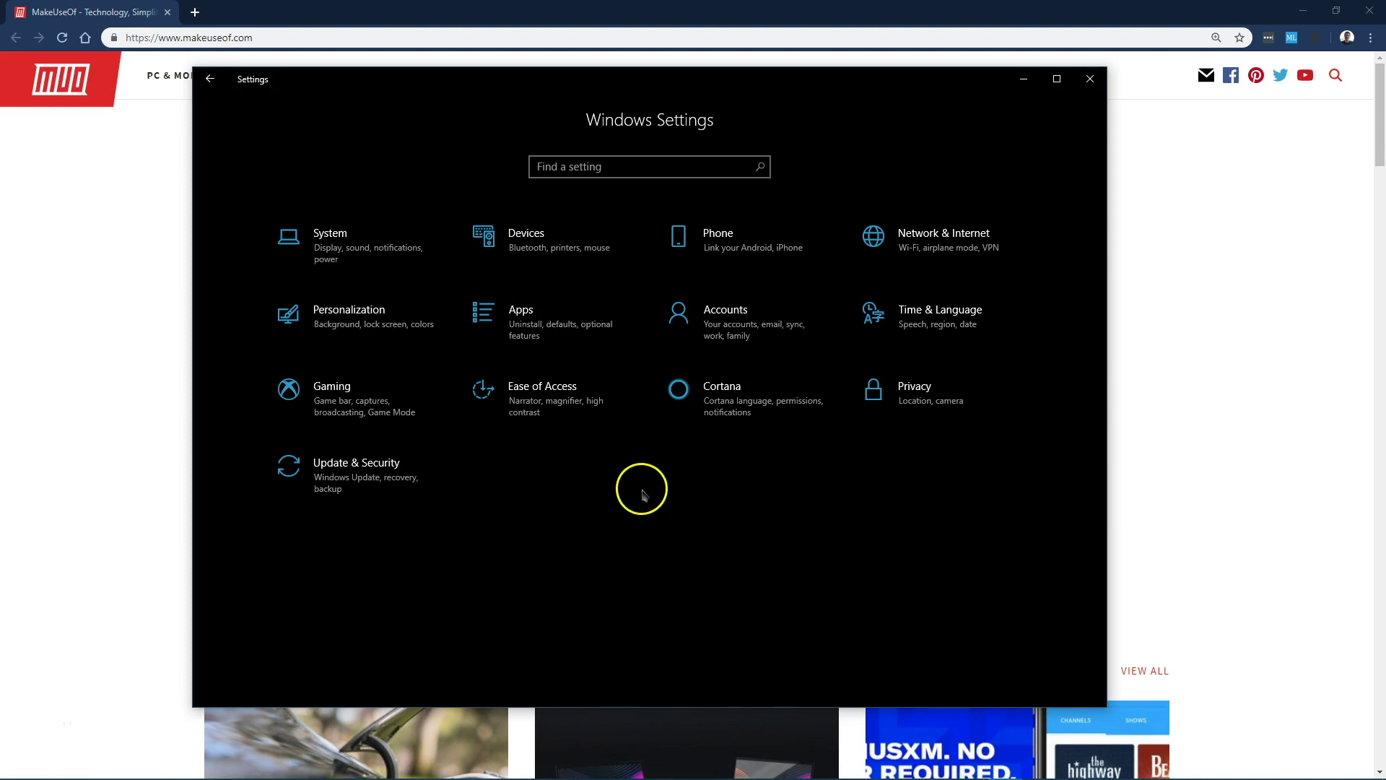
left_click(901, 244)
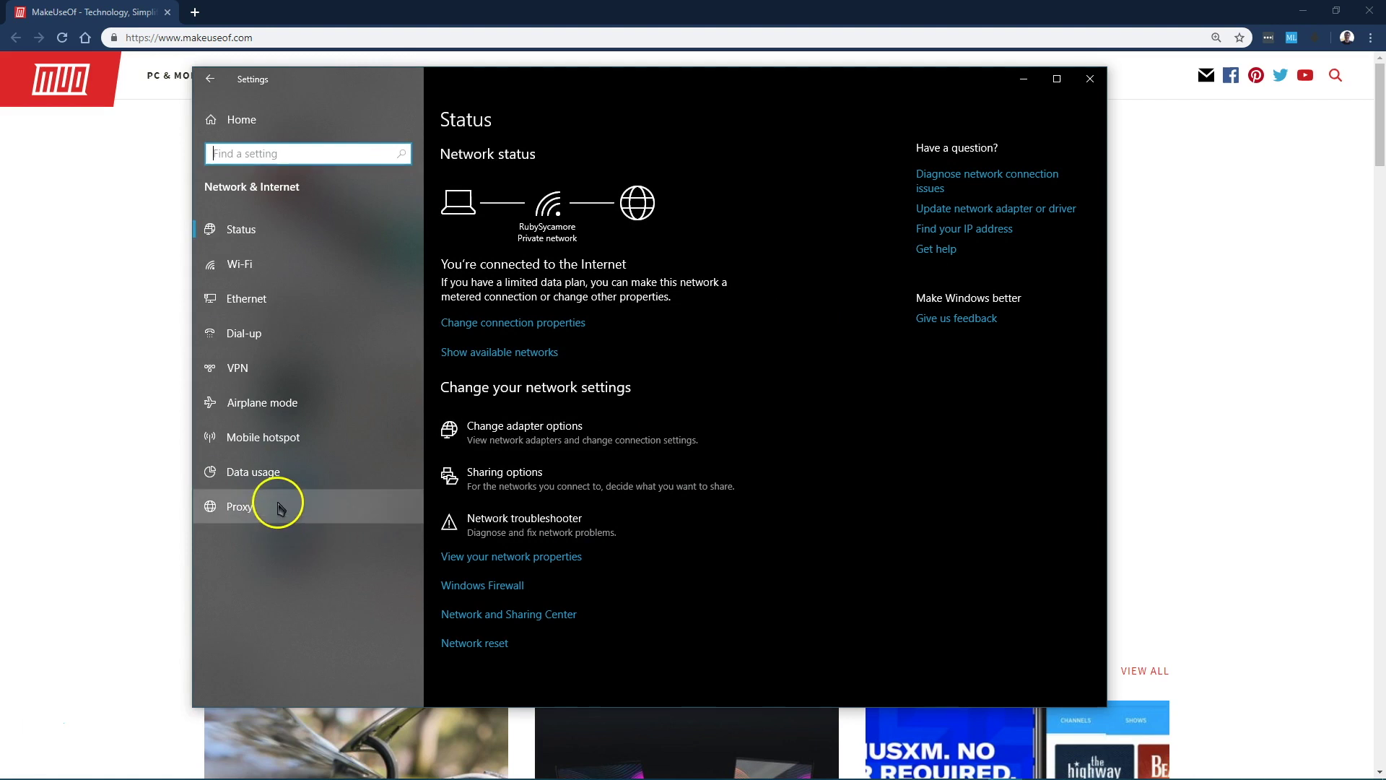
left_click(277, 509)
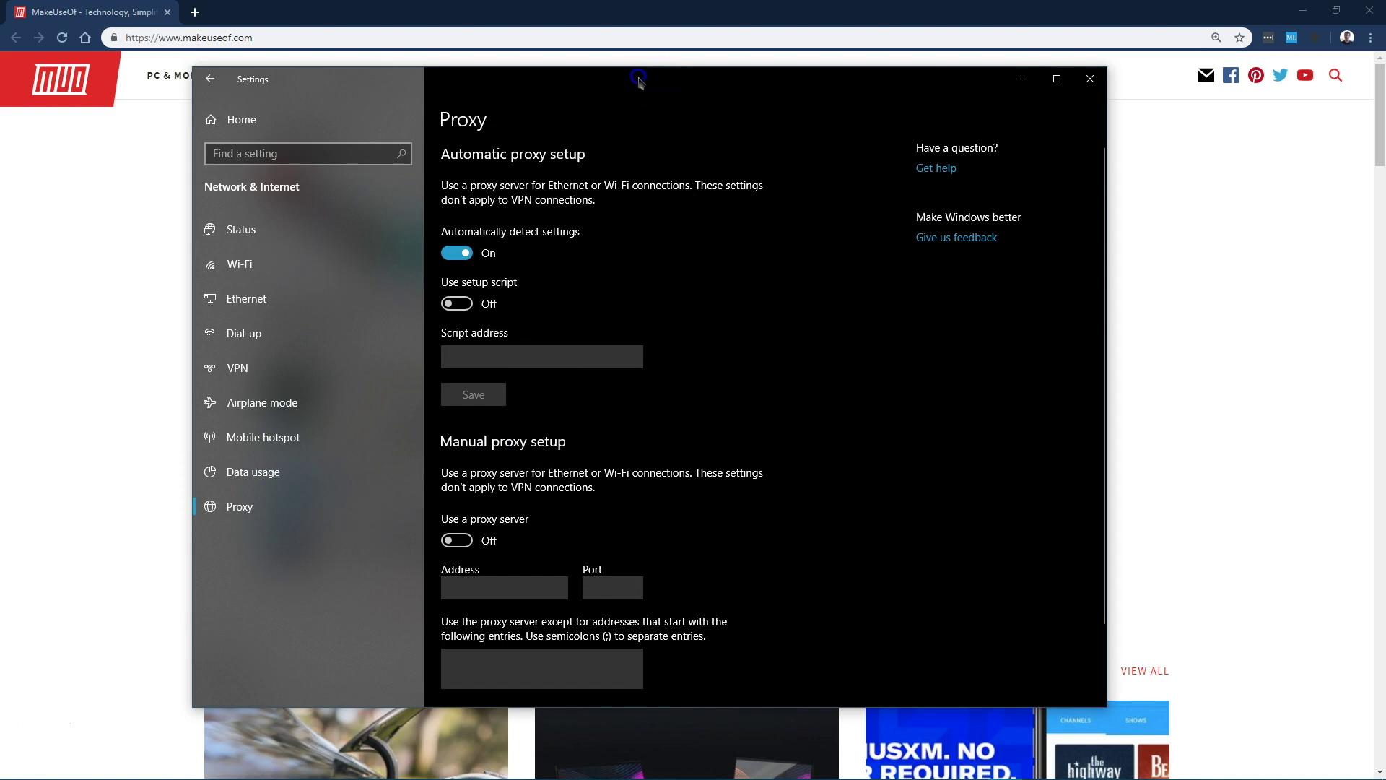
left_click_drag(643, 82, 620, 72)
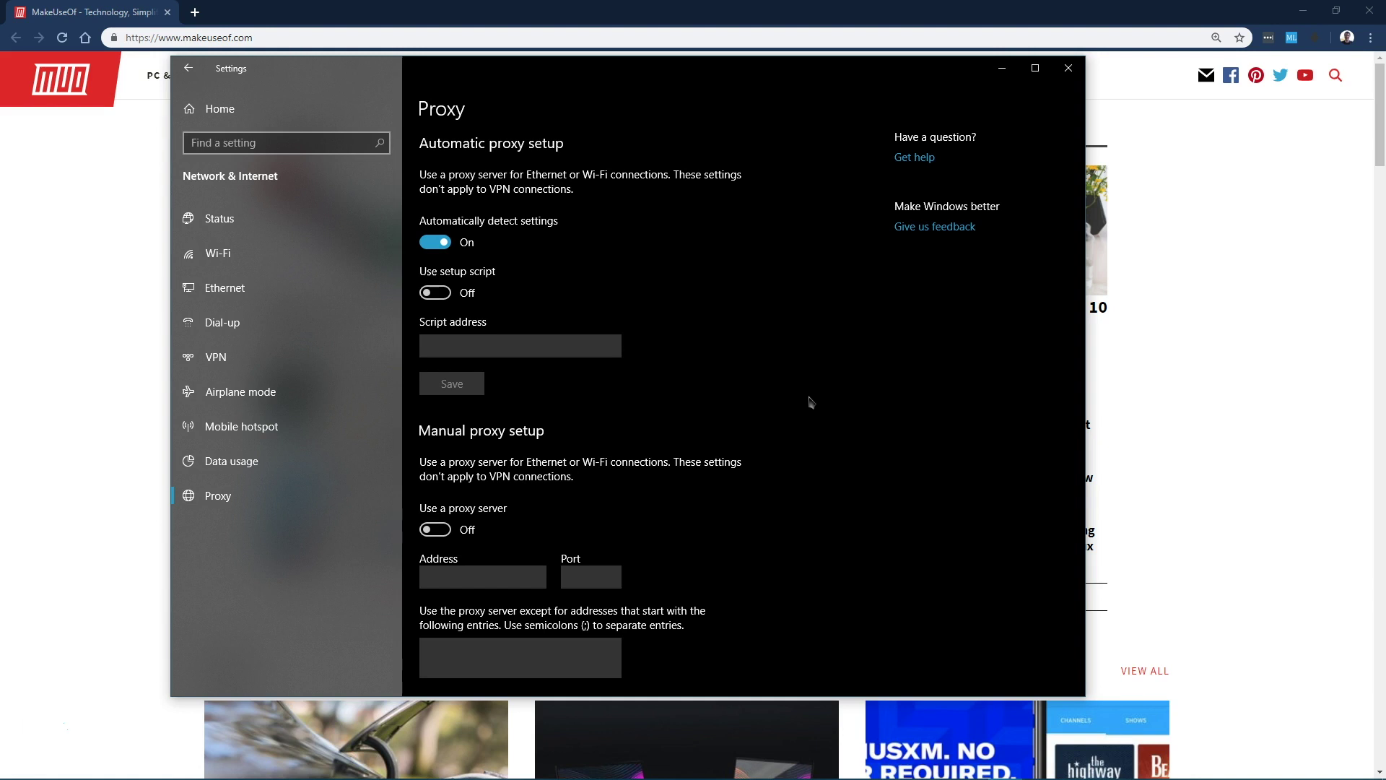
scroll(794, 411, "down", 2)
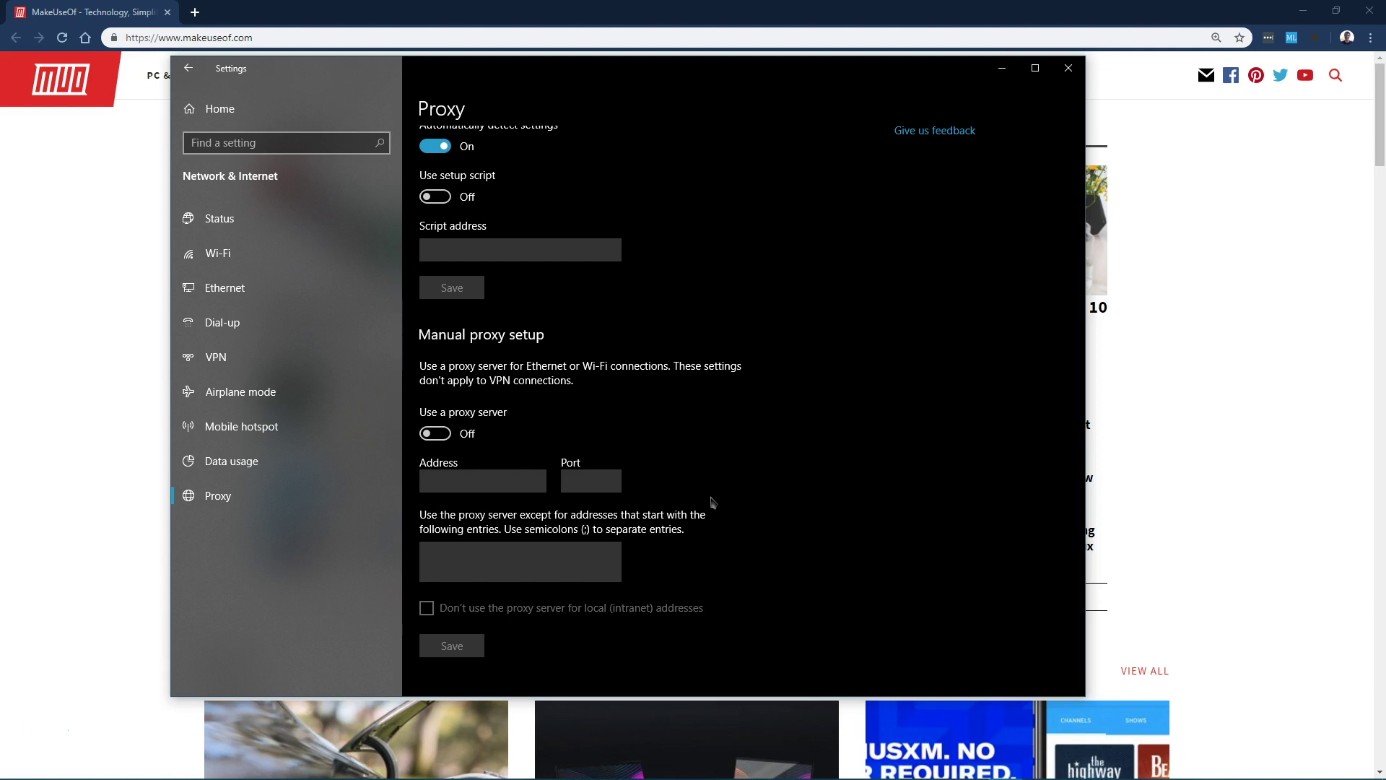
Go to Update & Security > Troubleshoot and expand the Network Adapter troubleshooter.
left_click(209, 107)
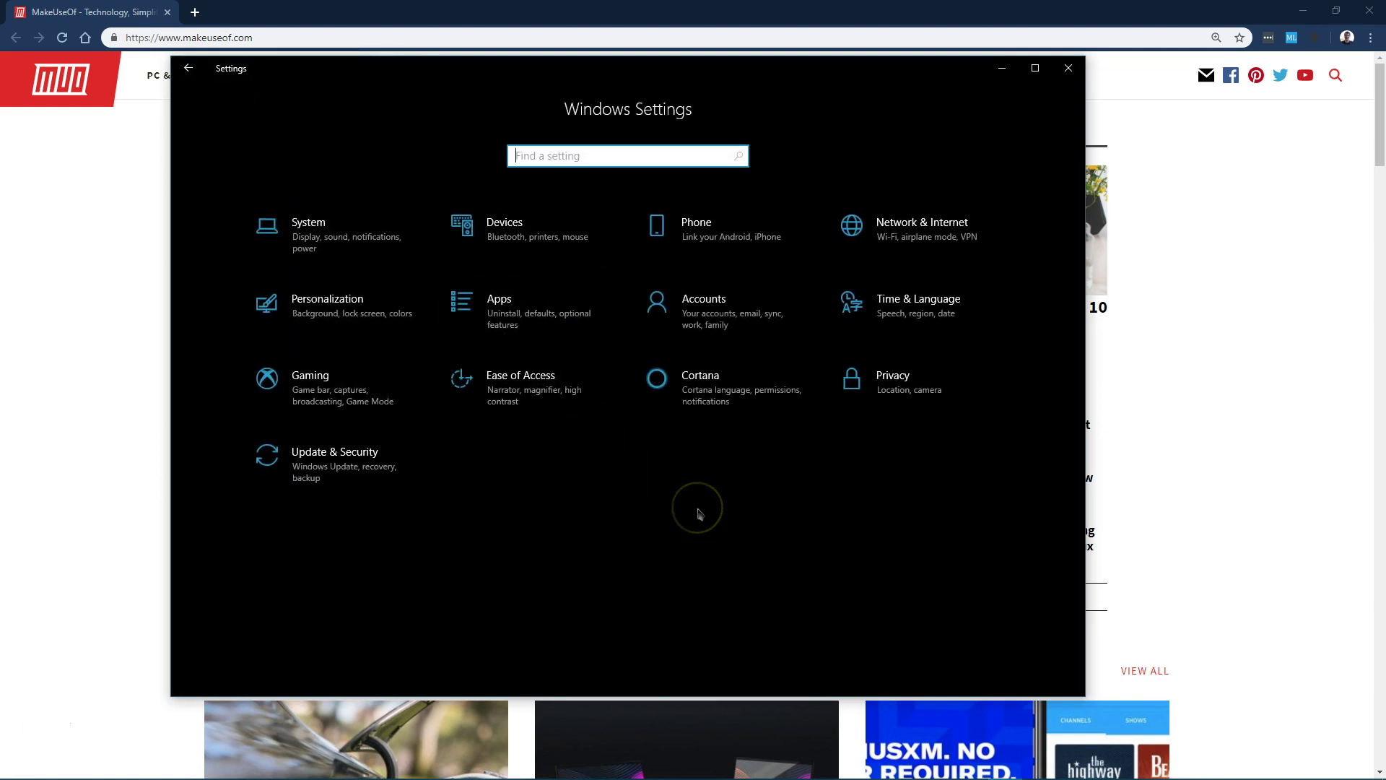
left_click(395, 495)
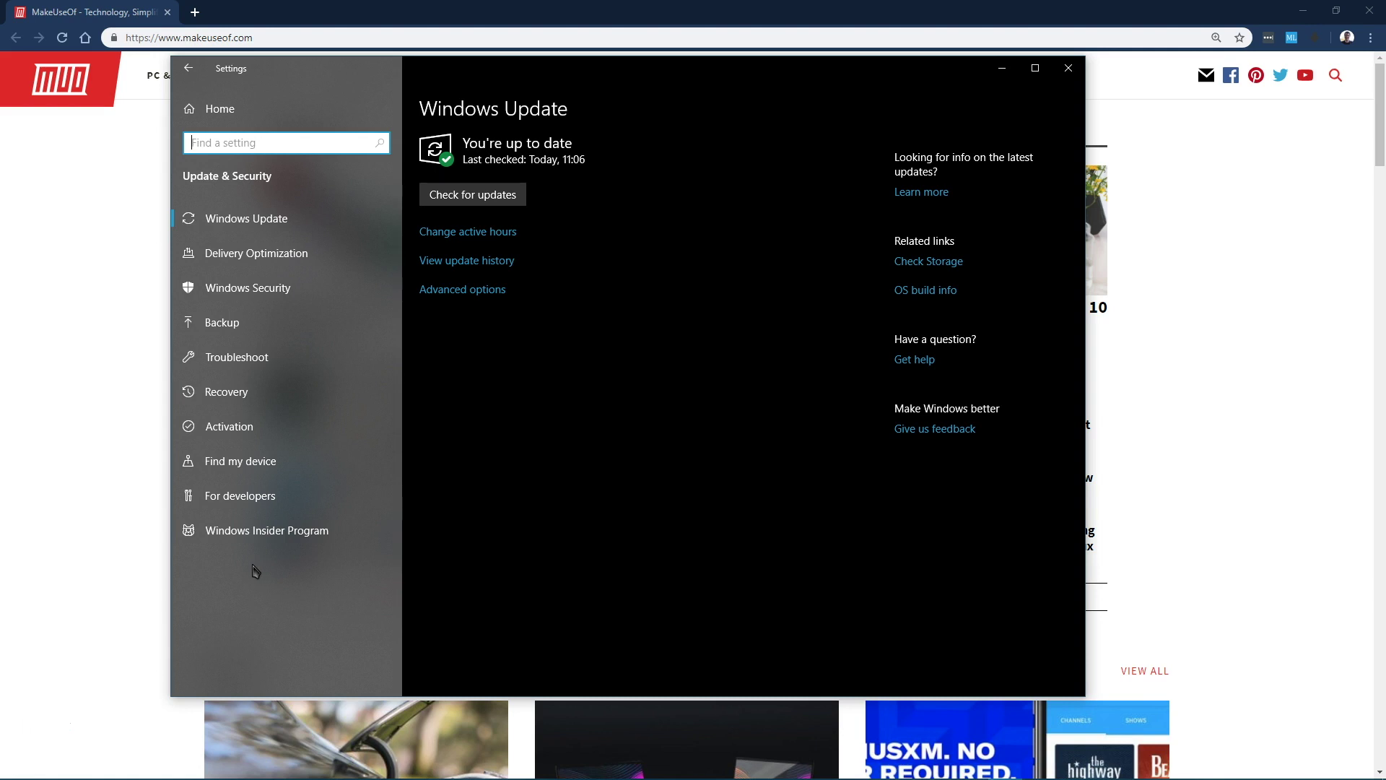
left_click(269, 217)
left_click(264, 363)
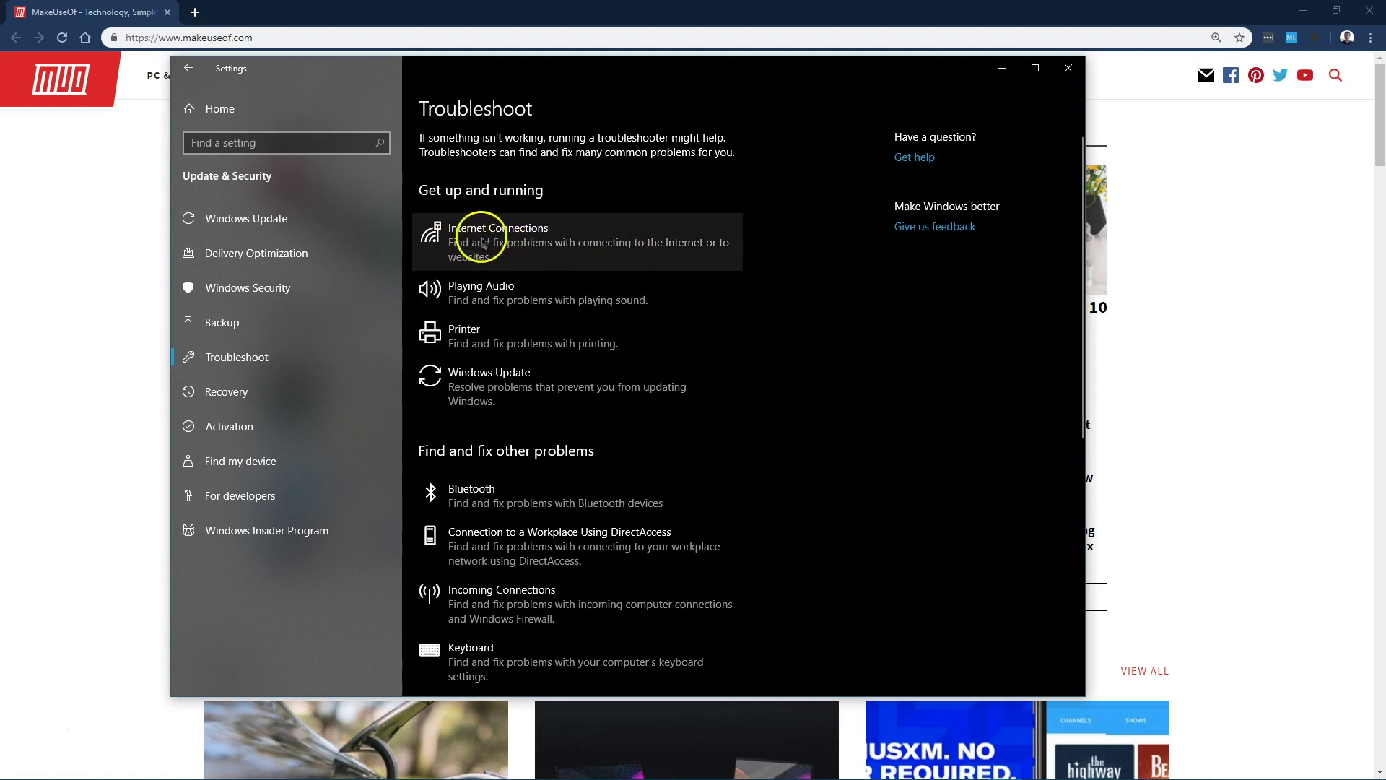
scroll(548, 258, "down", 5)
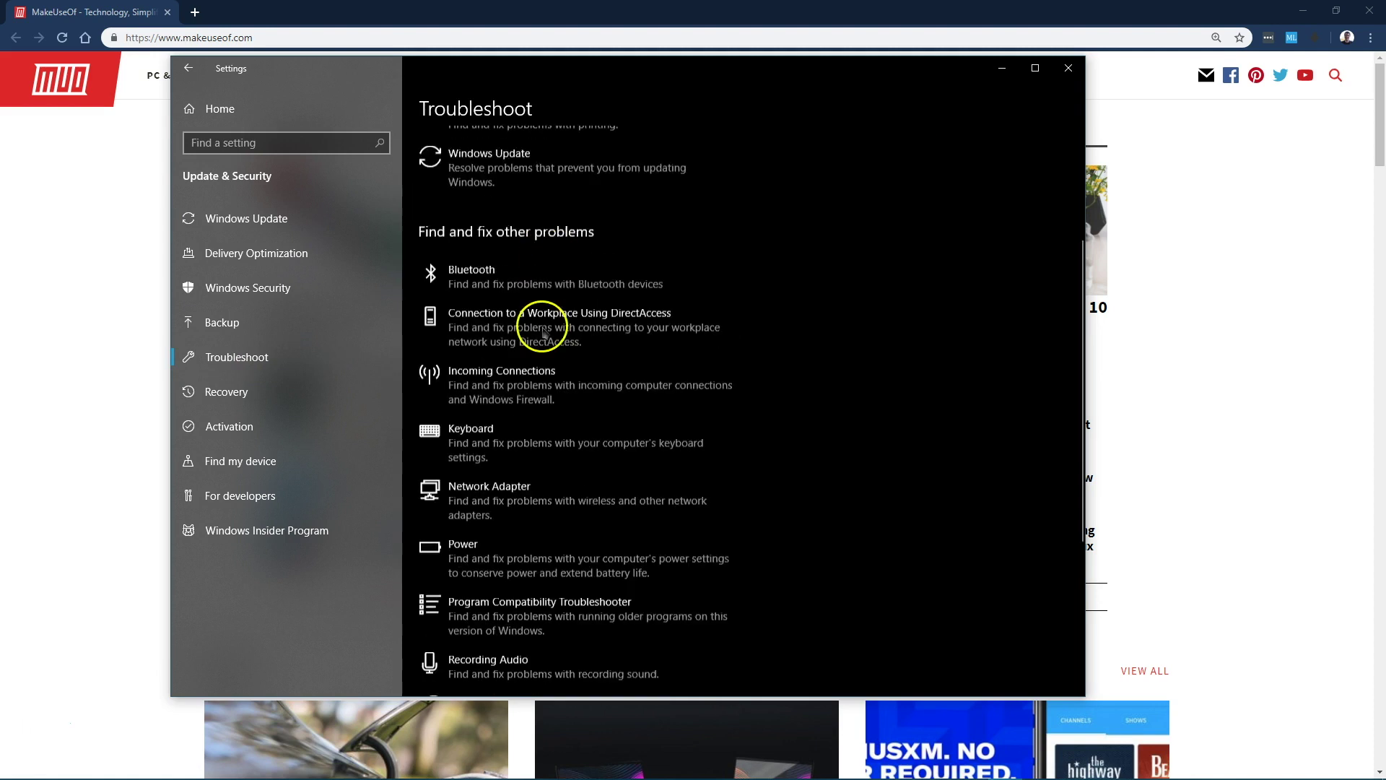
left_click(535, 351)
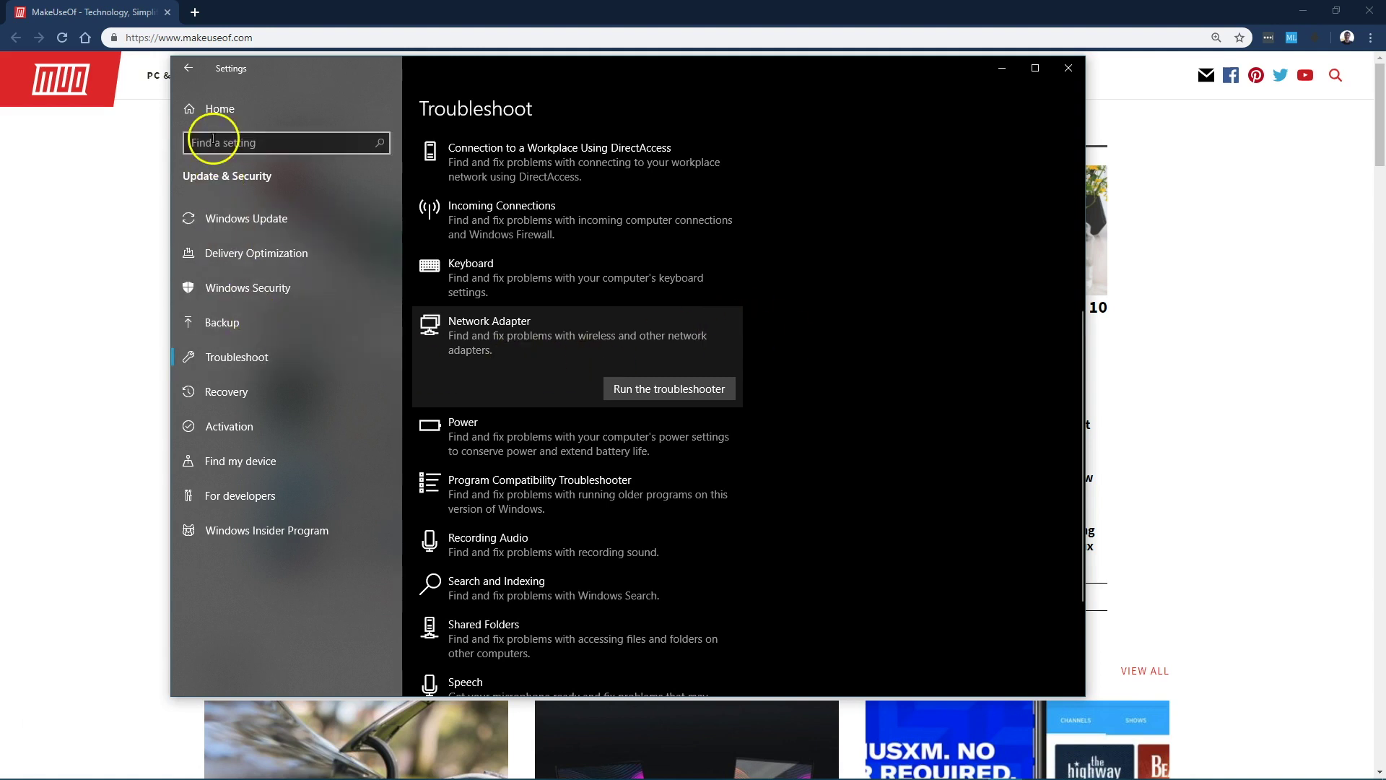
Open the Network Connections adapter list and the Wi-Fi 2 connection properties.
left_click(216, 115)
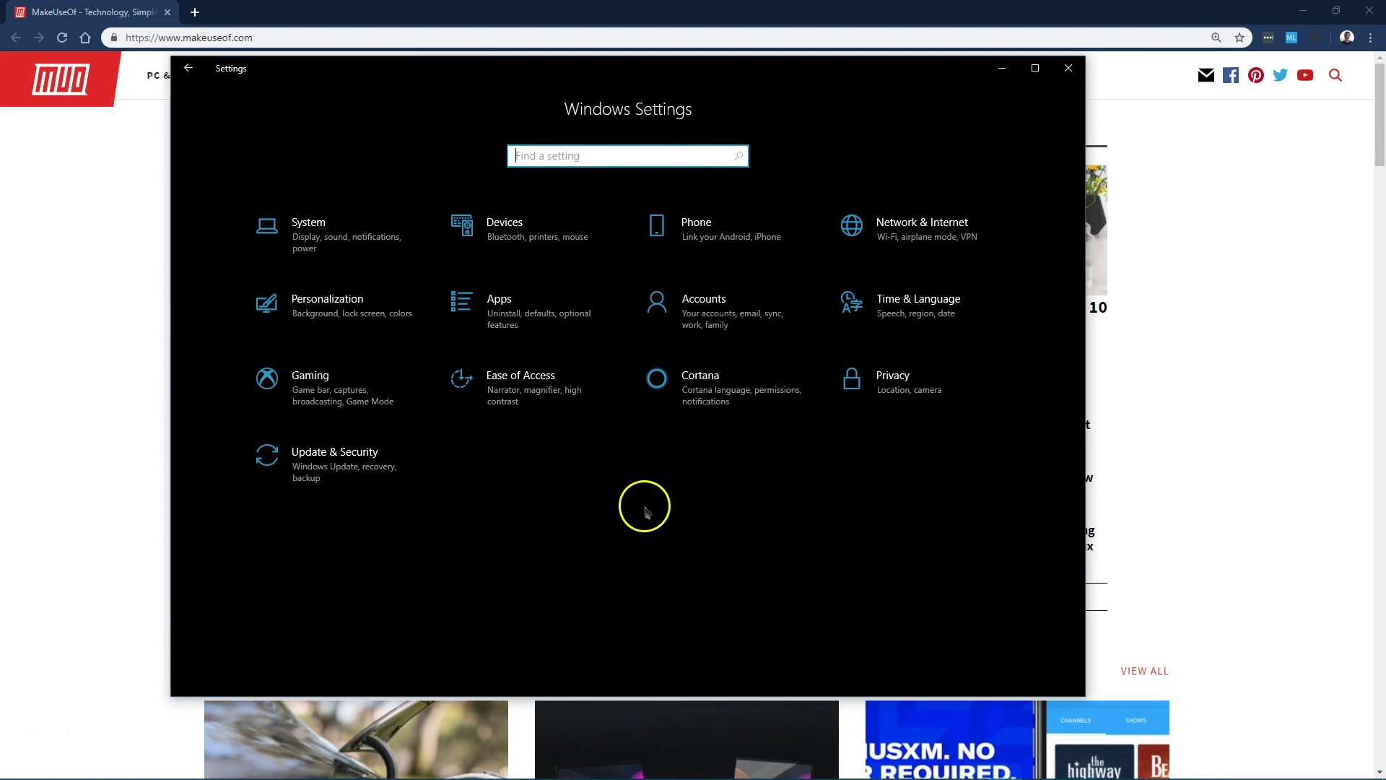
left_click(931, 230)
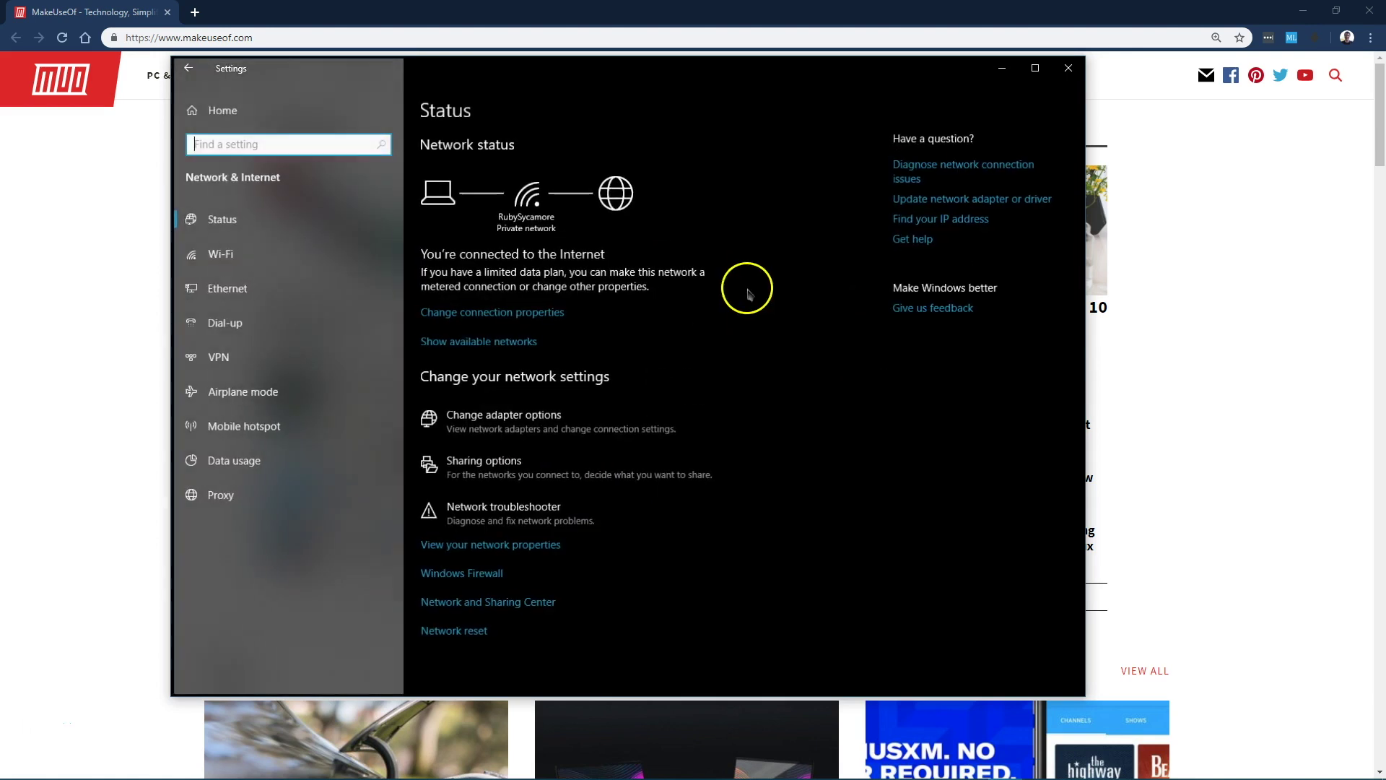
left_click(519, 426)
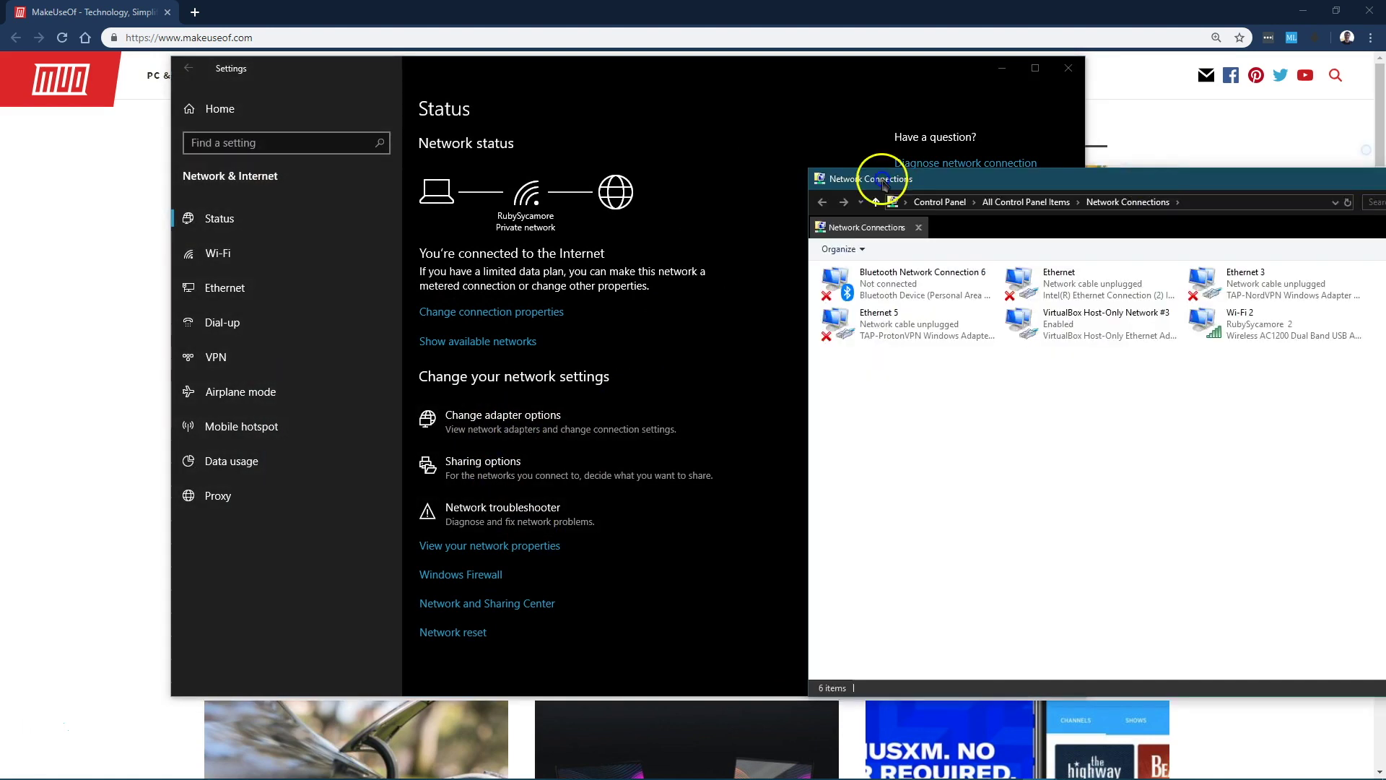
left_click_drag(887, 123, 379, 140)
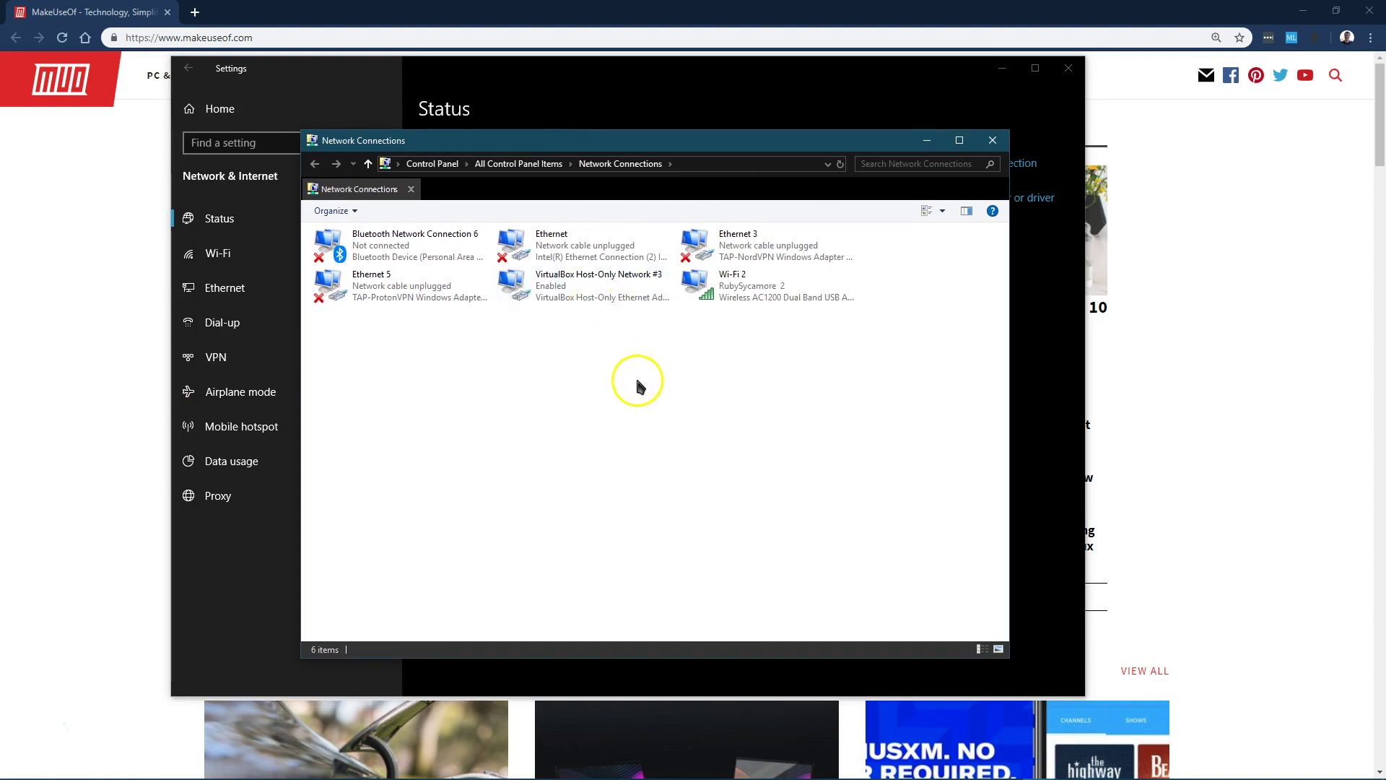
double_click(765, 296)
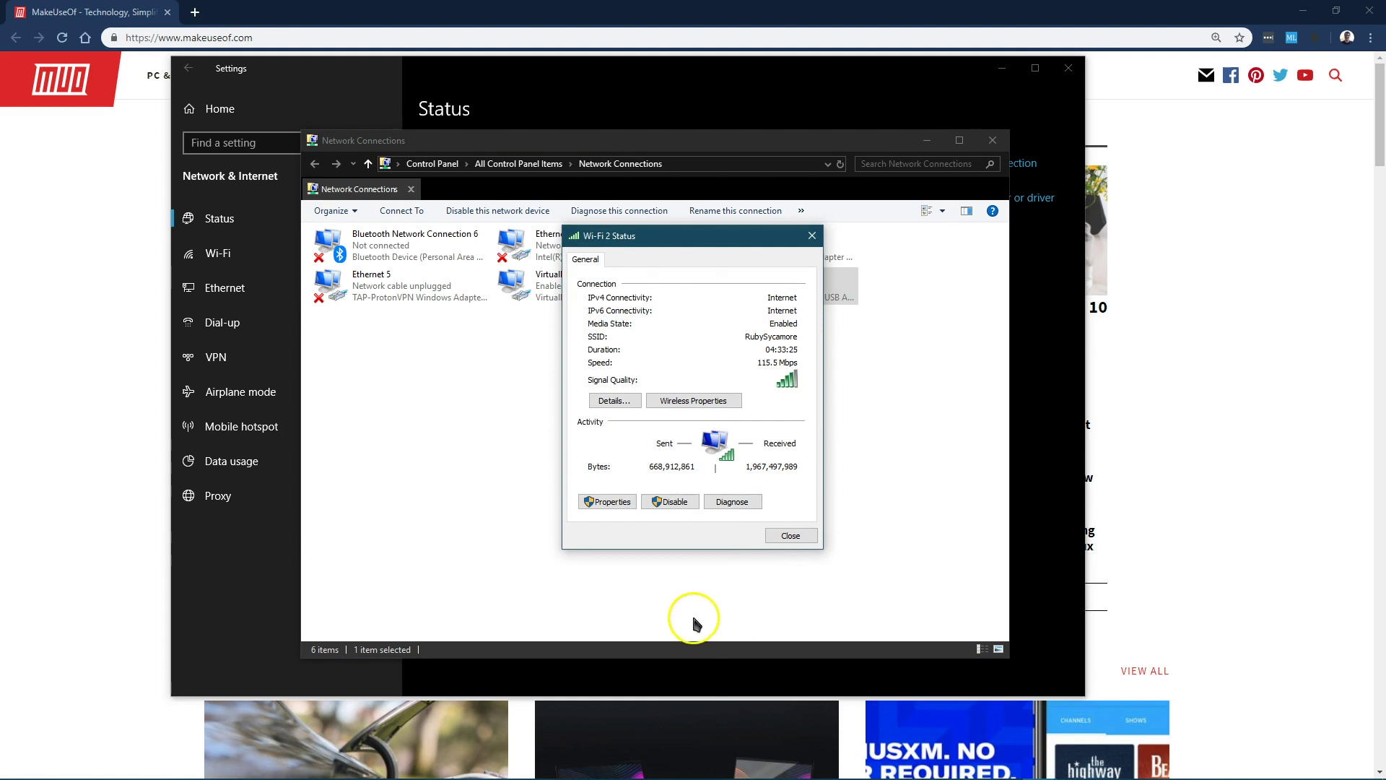
left_click(616, 505)
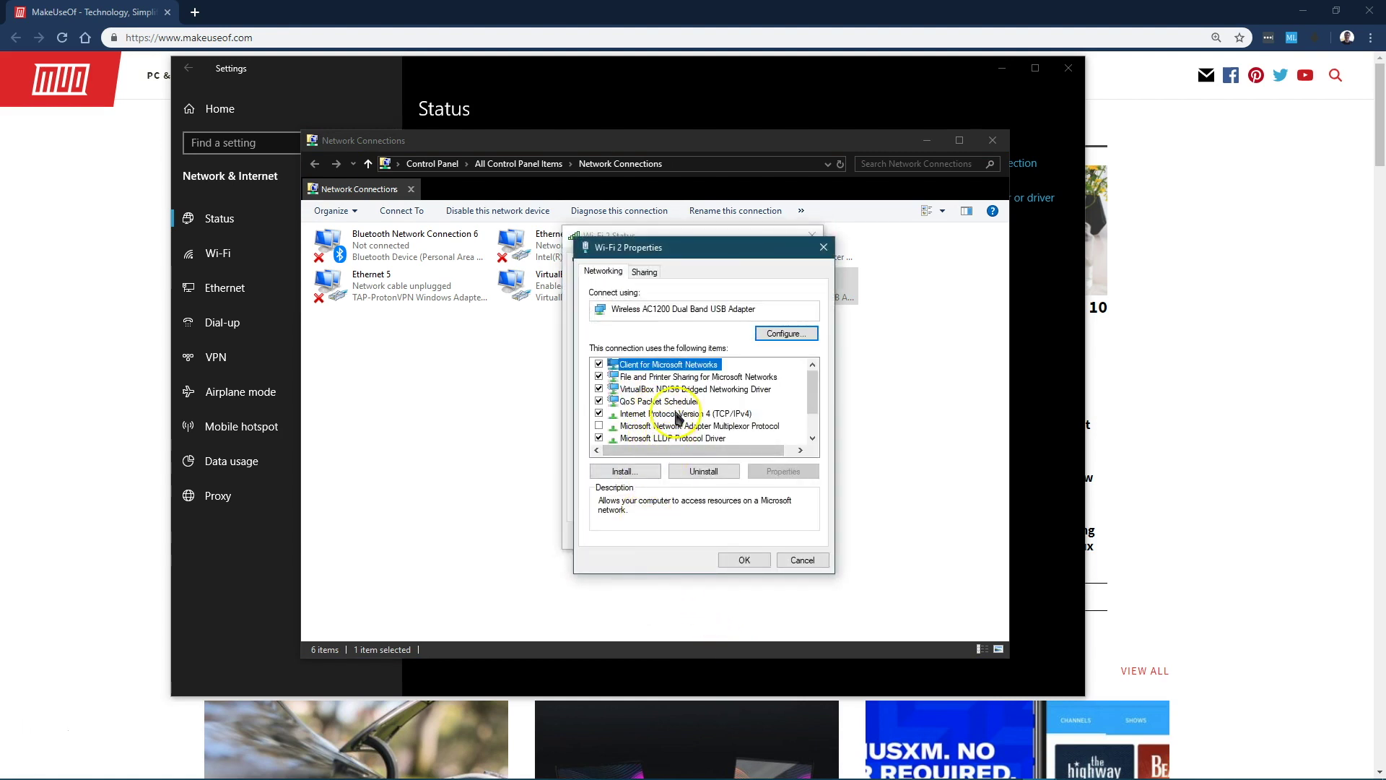
Confirm Wi-Fi 2's IPv4 and IPv6 settings obtain addresses automatically, then close the dialogs.
double_click(677, 414)
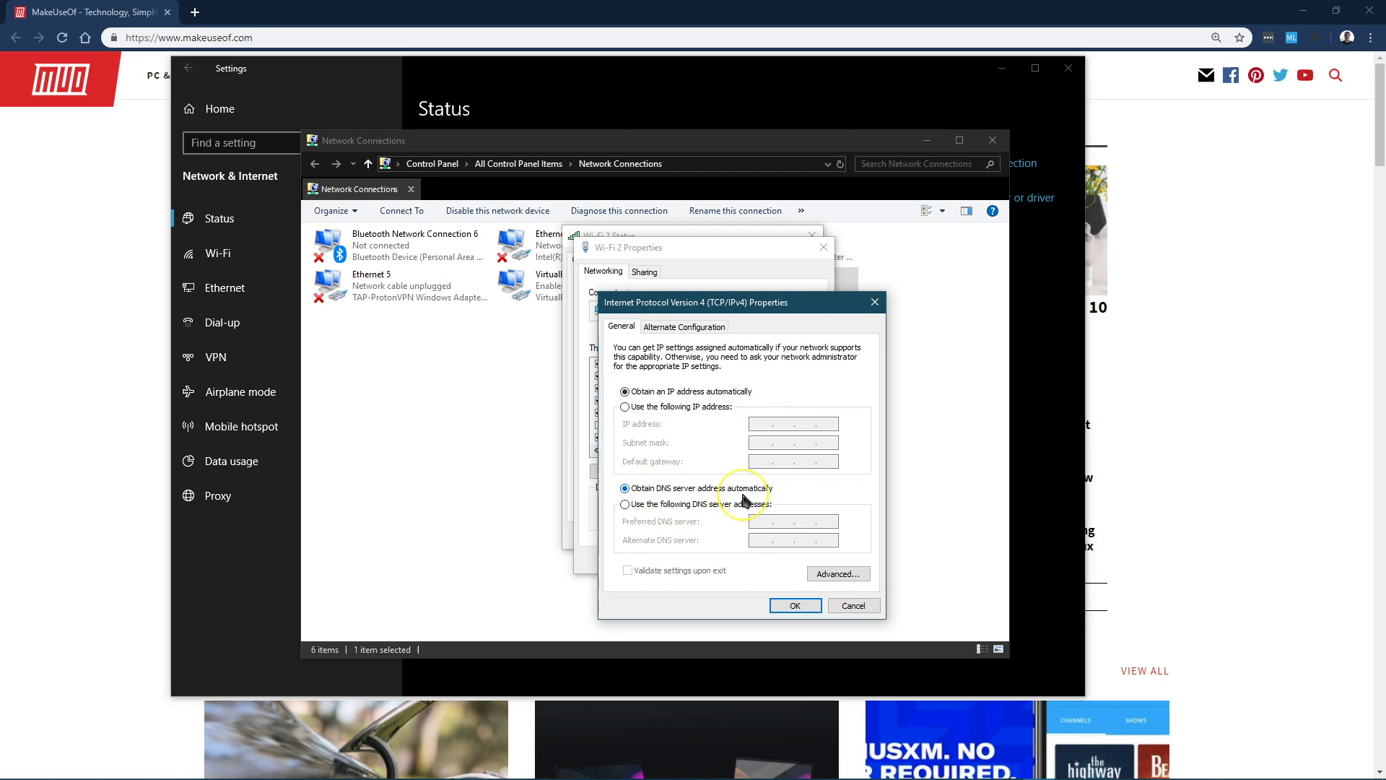
left_click_drag(759, 311, 854, 294)
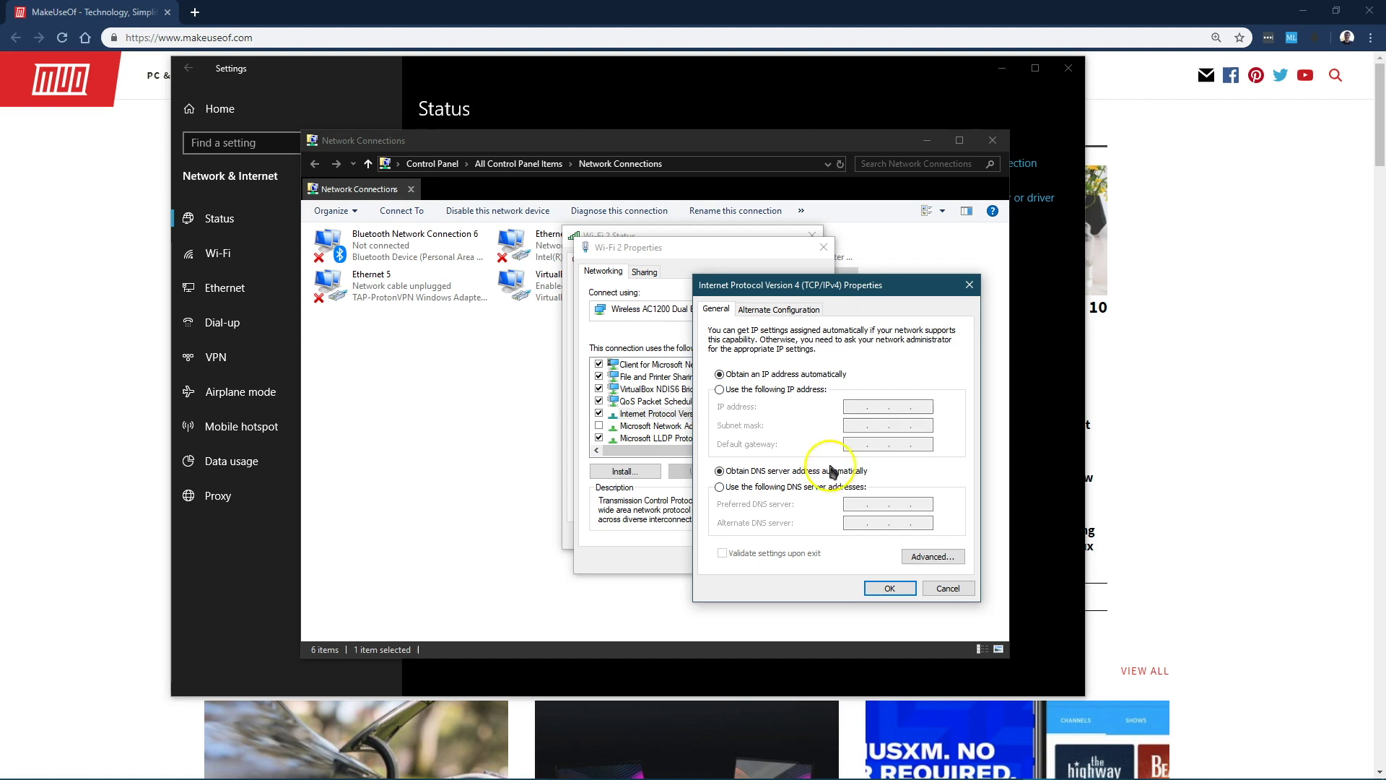
left_click(949, 588)
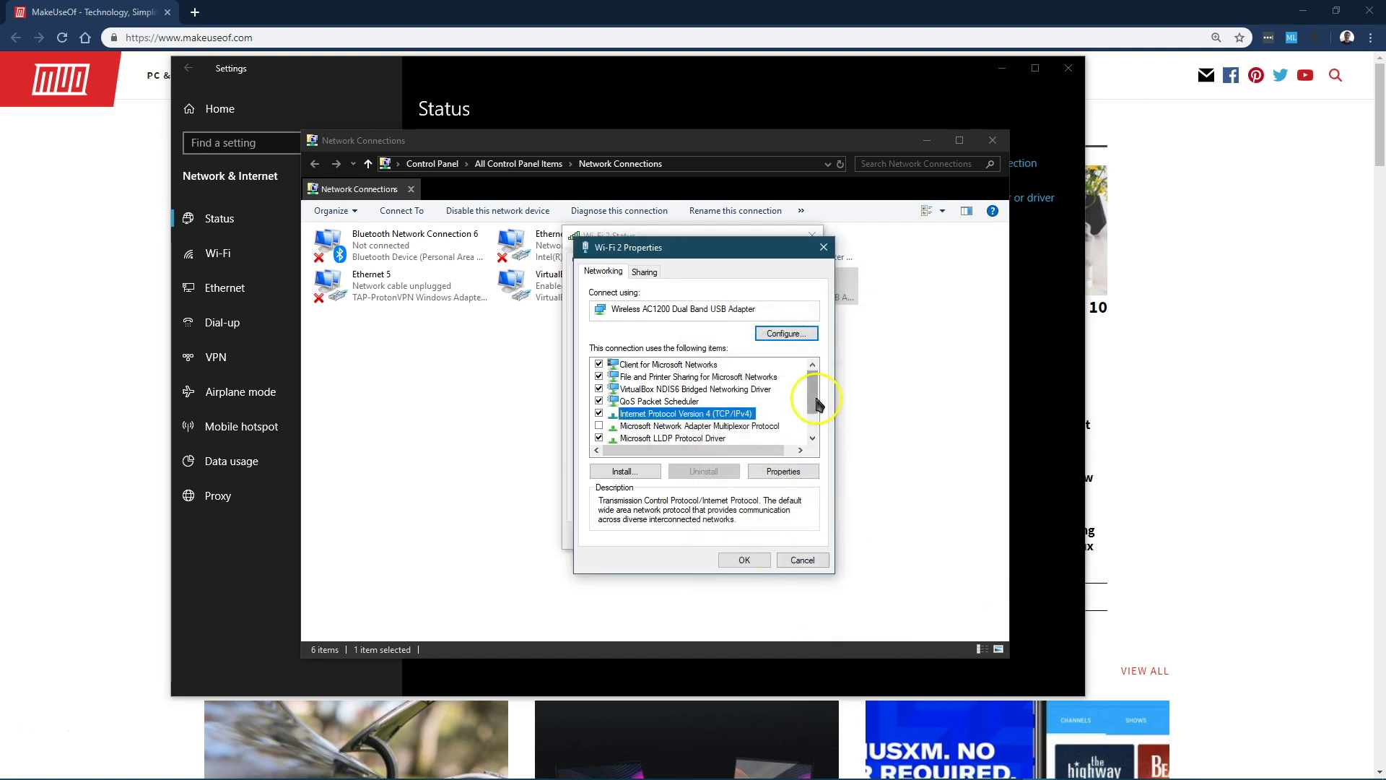
left_click_drag(812, 386, 811, 405)
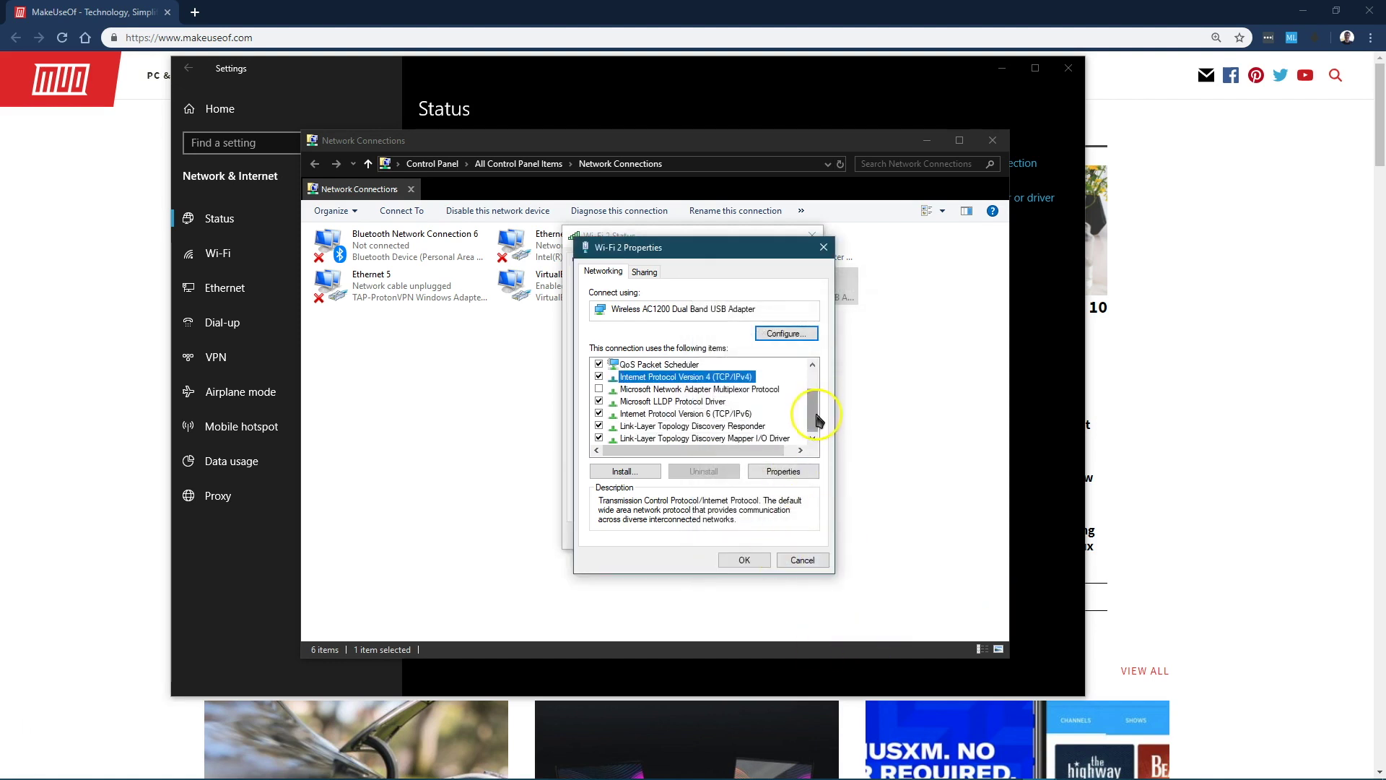
double_click(674, 415)
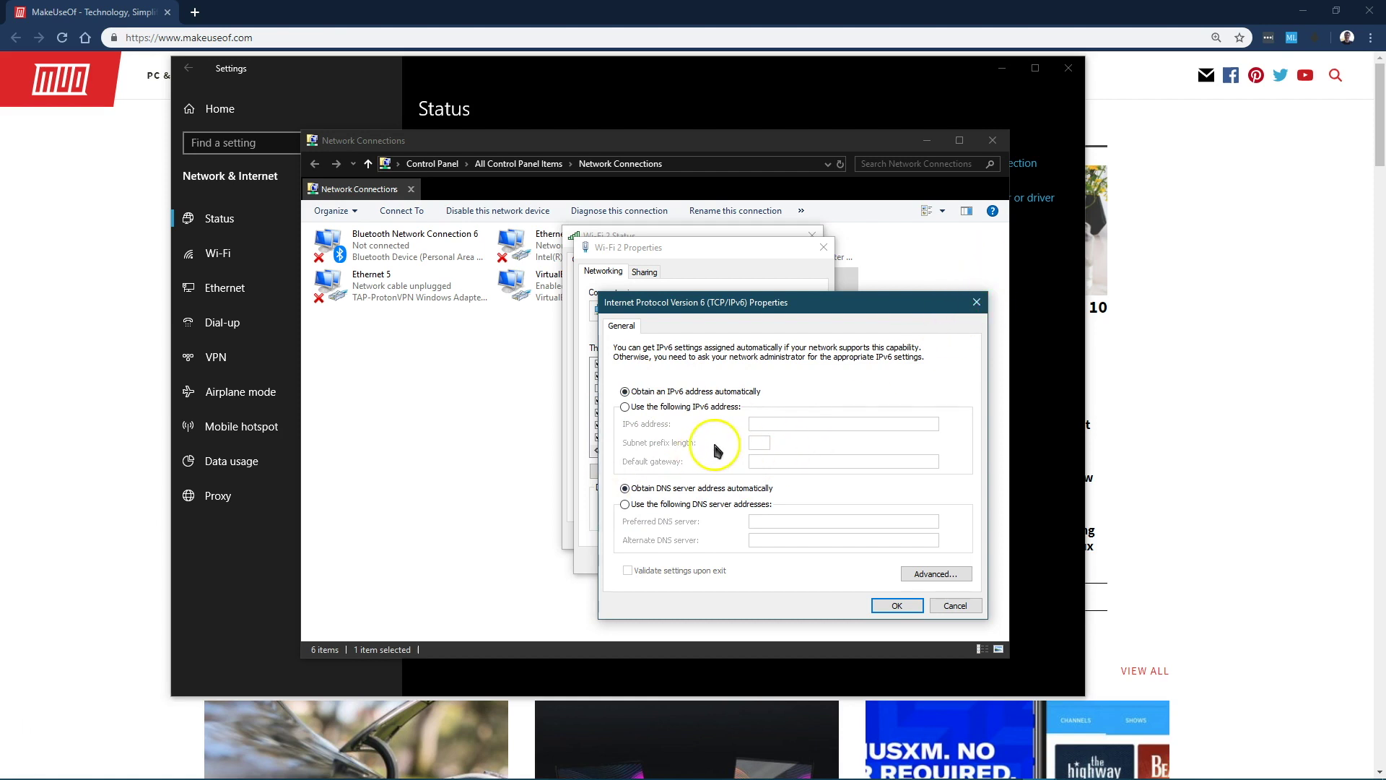
left_click(977, 302)
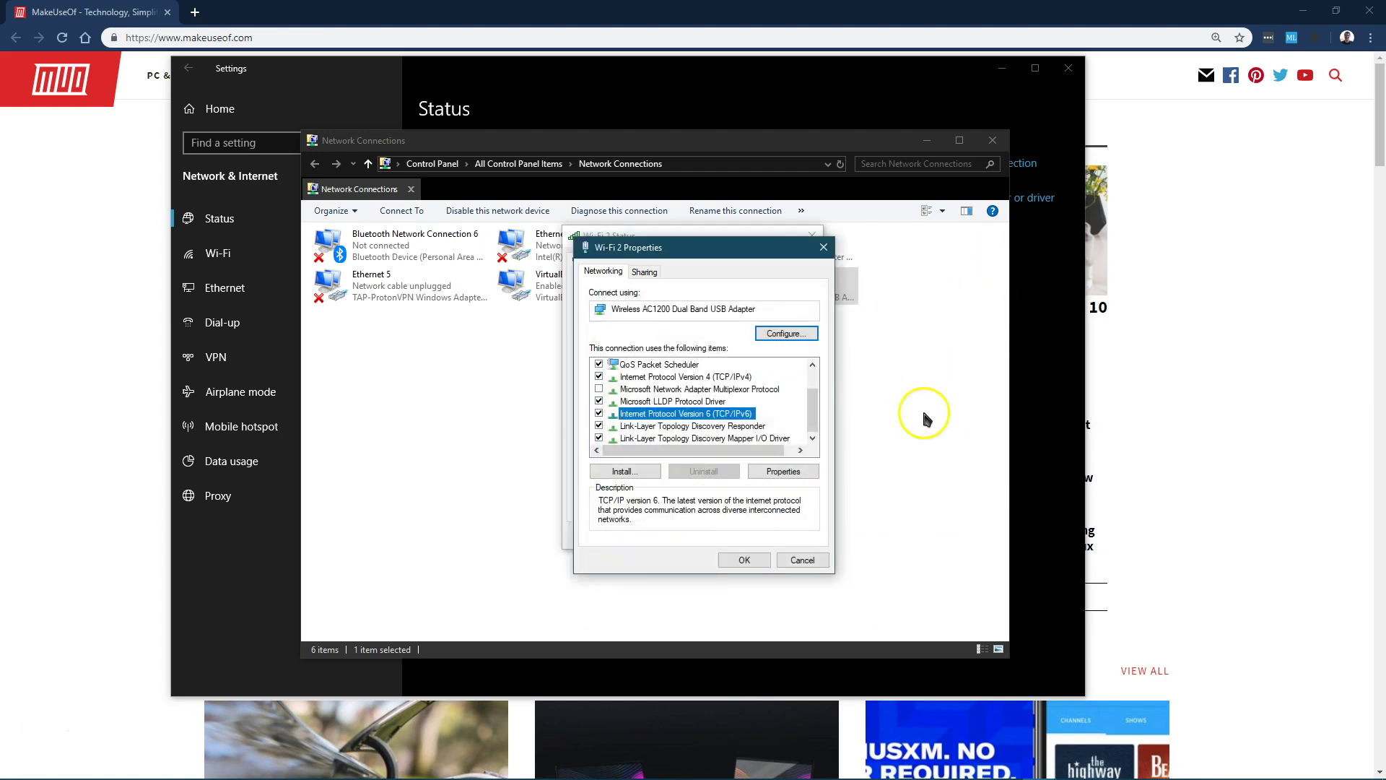
left_click(823, 246)
left_click(812, 235)
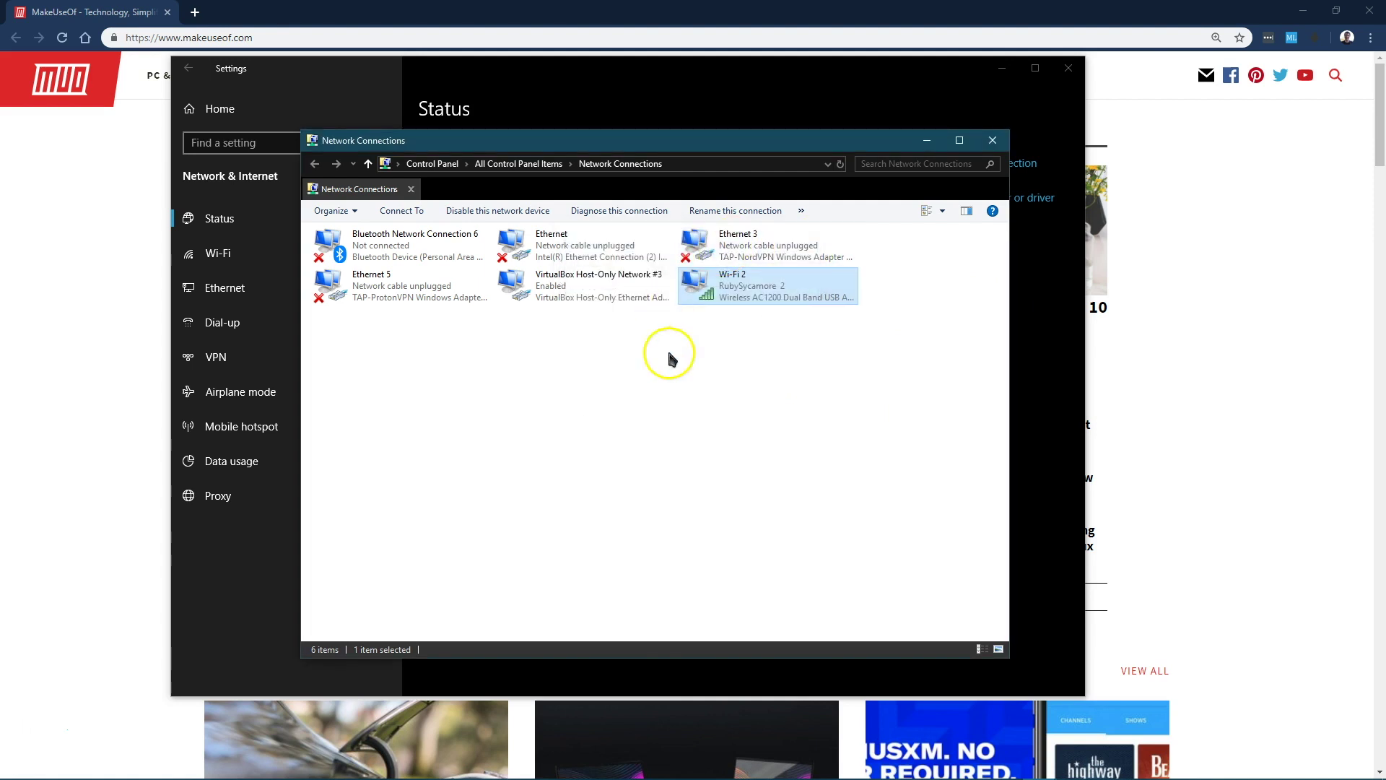
Launch Device Manager from the Start button's right-click menu.
left_click(668, 420)
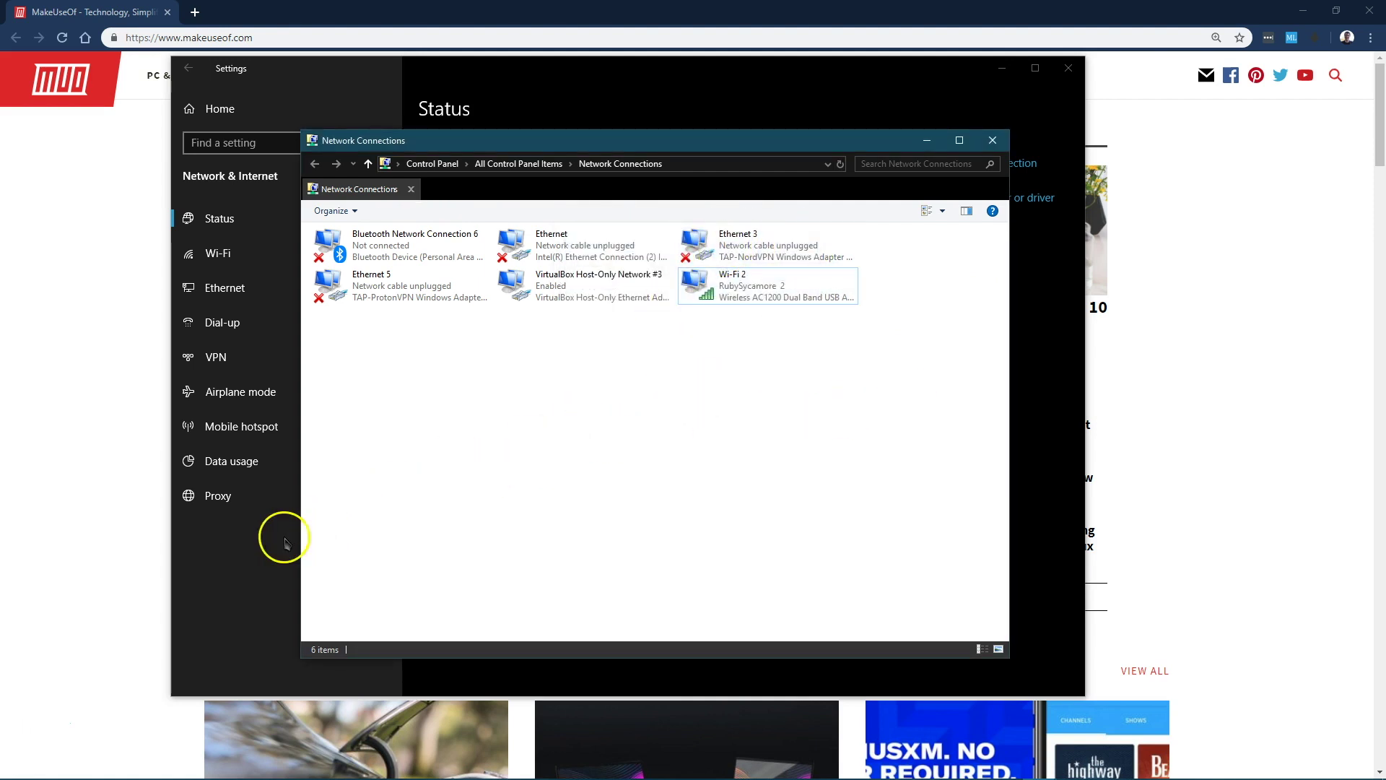
left_click(227, 577)
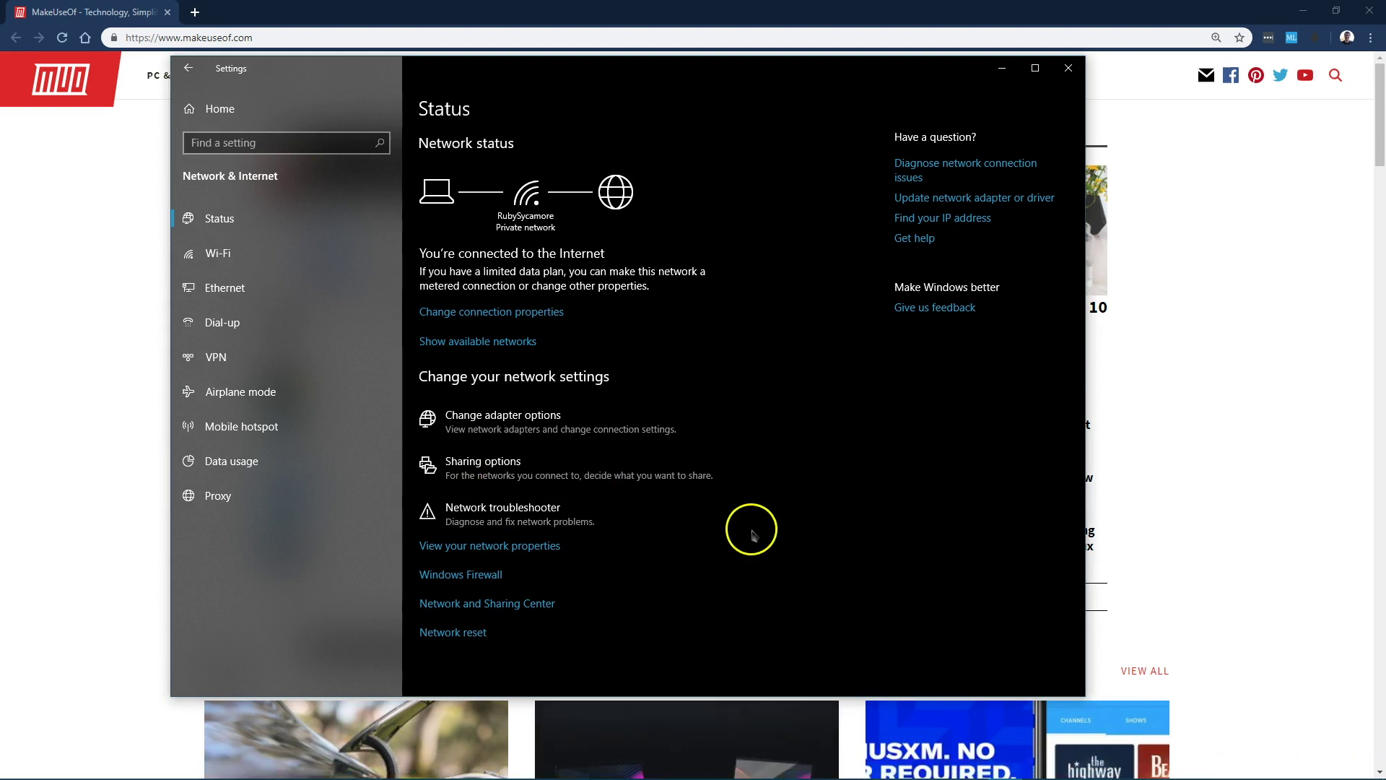
mouse_move(63, 730)
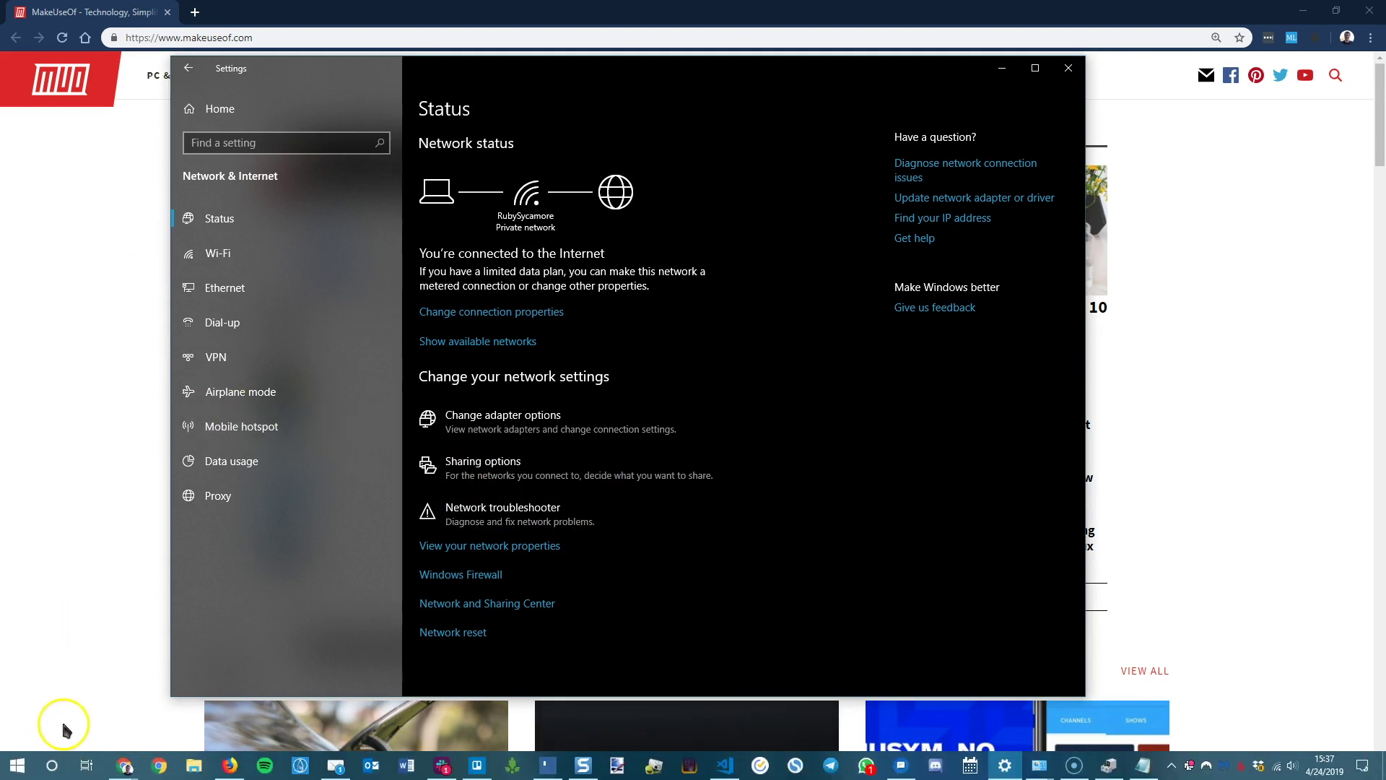
right_click(15, 770)
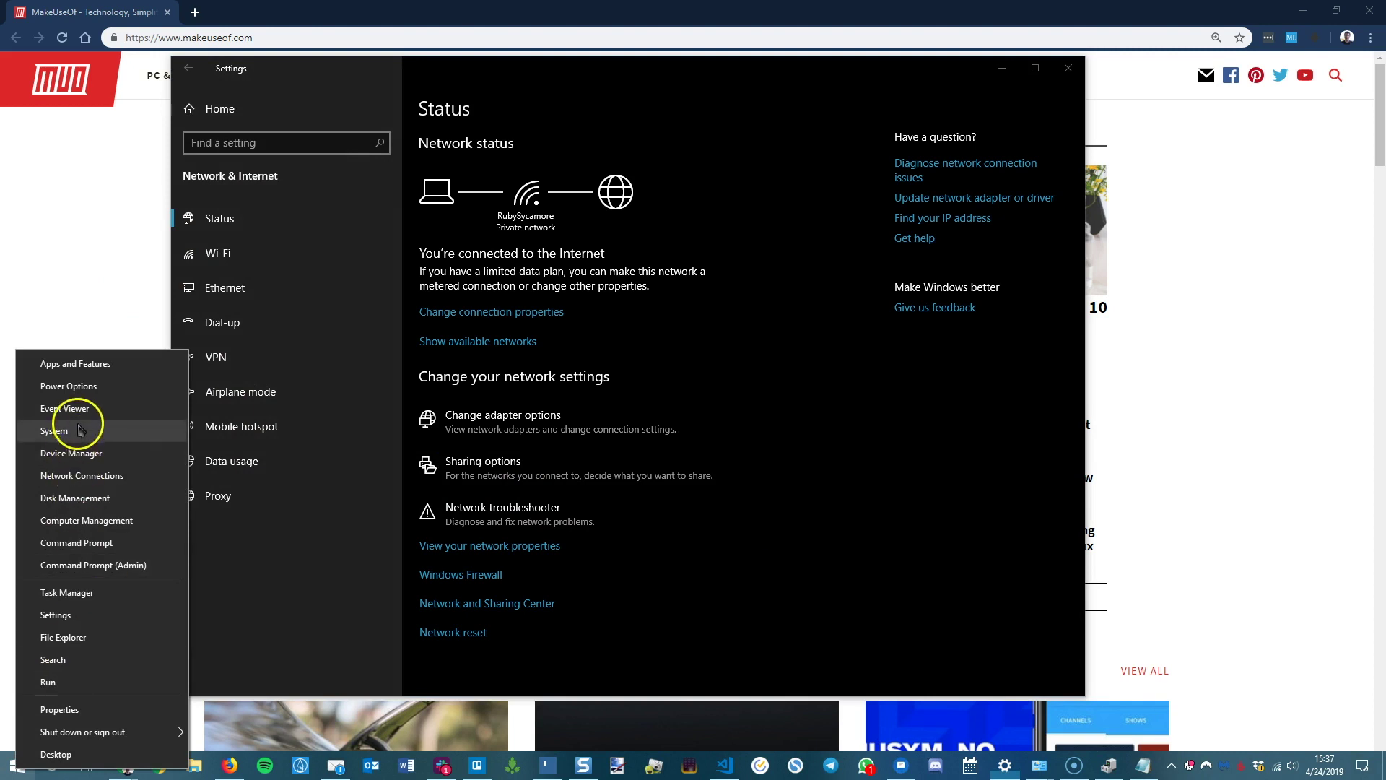
left_click(69, 453)
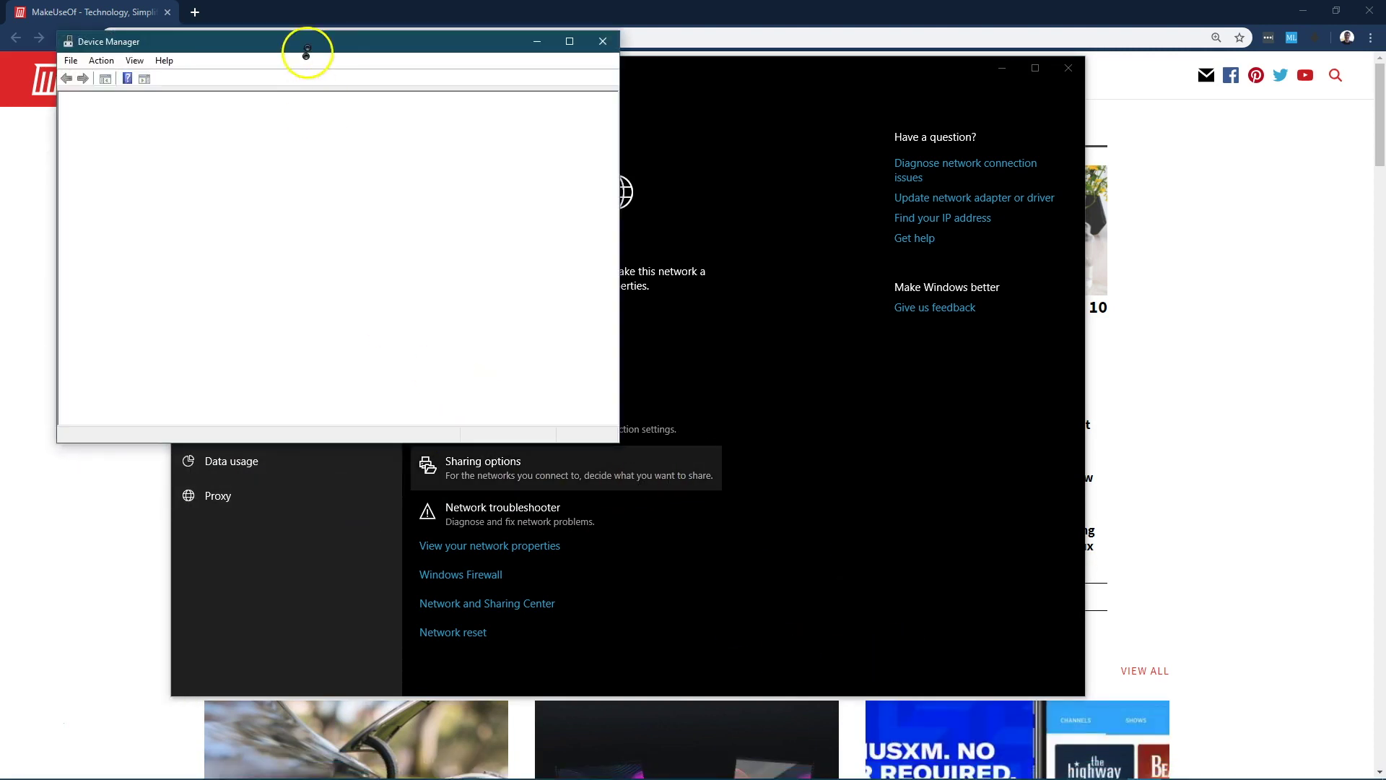
Expand Network adapters and open the Wireless AC1200 Dual Band USB Adapter's properties.
left_click_drag(306, 50, 621, 97)
left_click_drag(653, 487, 653, 575)
left_click(374, 342)
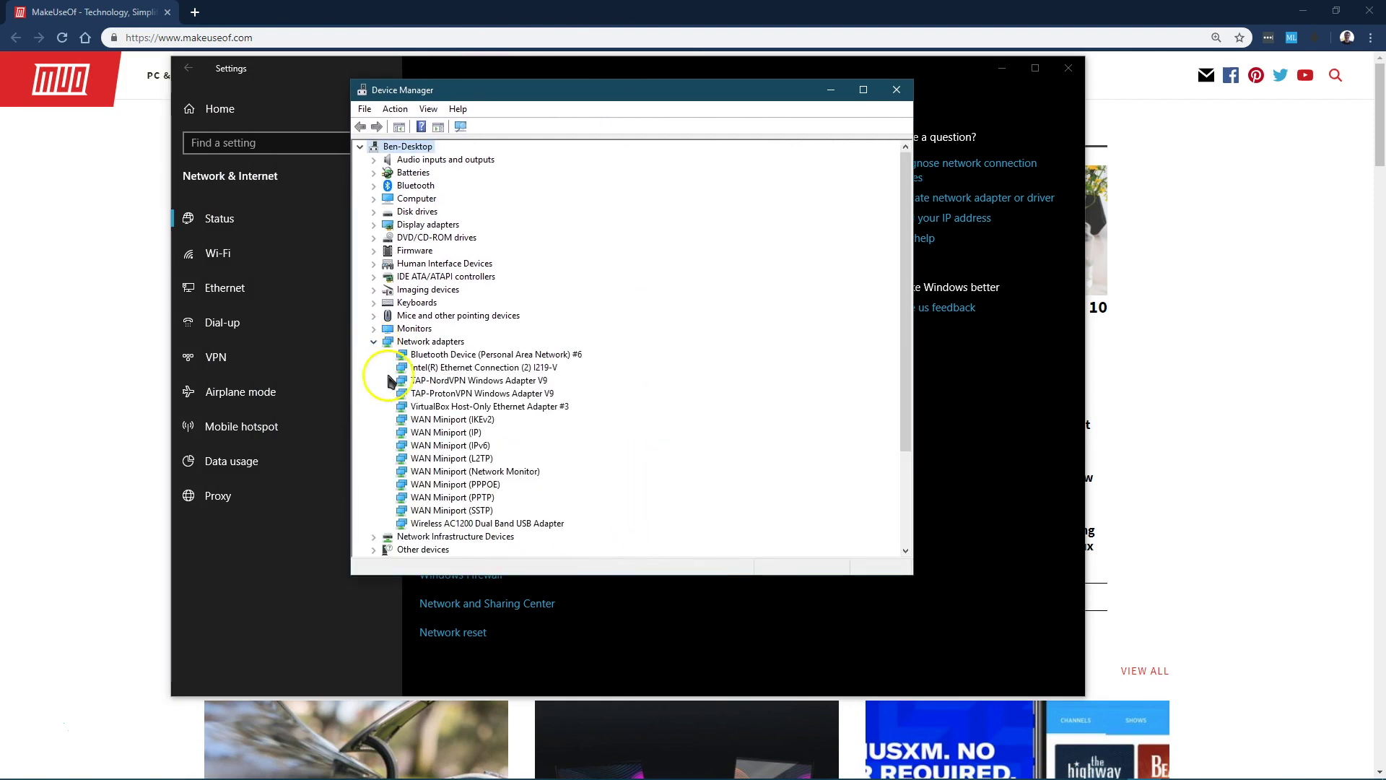
double_click(473, 524)
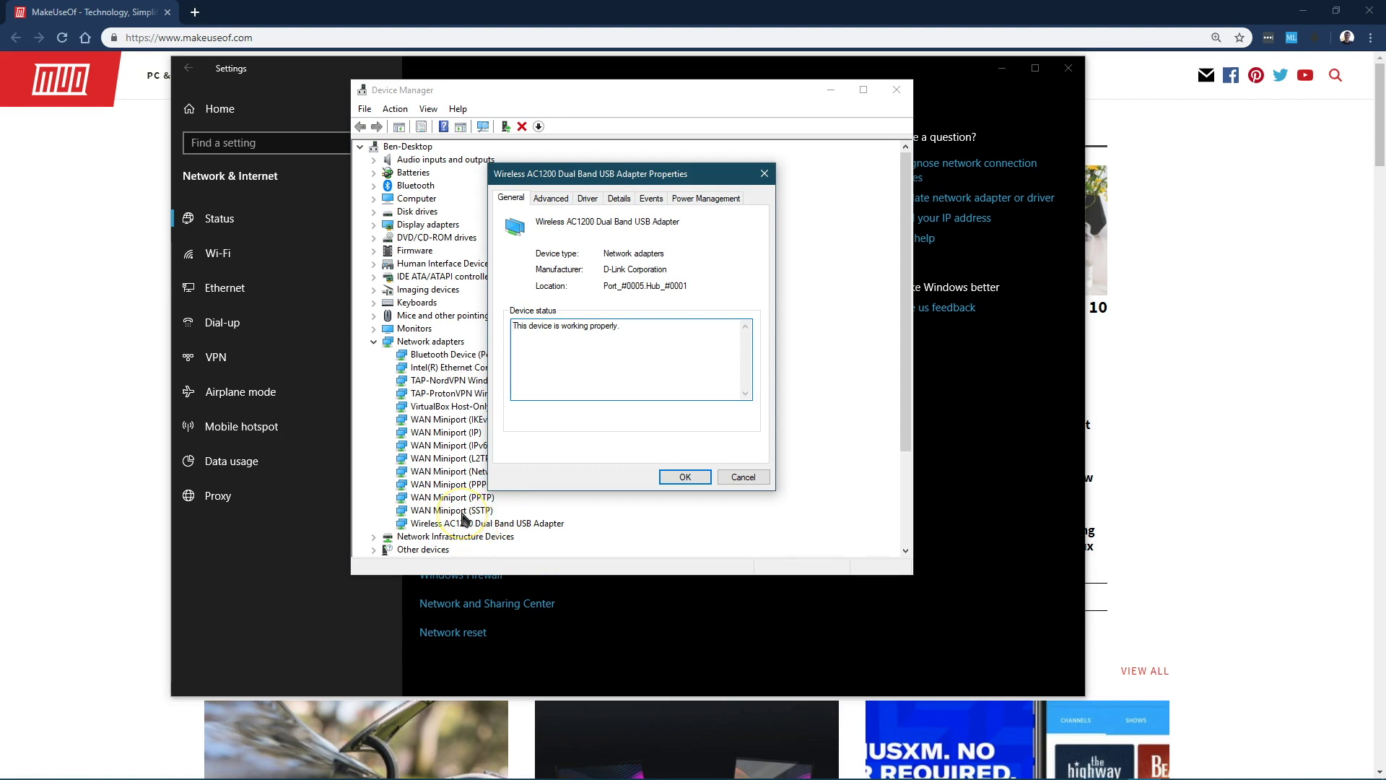
Check the D-Link driver dated 10/29/2015, cancel the driver update, and close the properties.
left_click(588, 198)
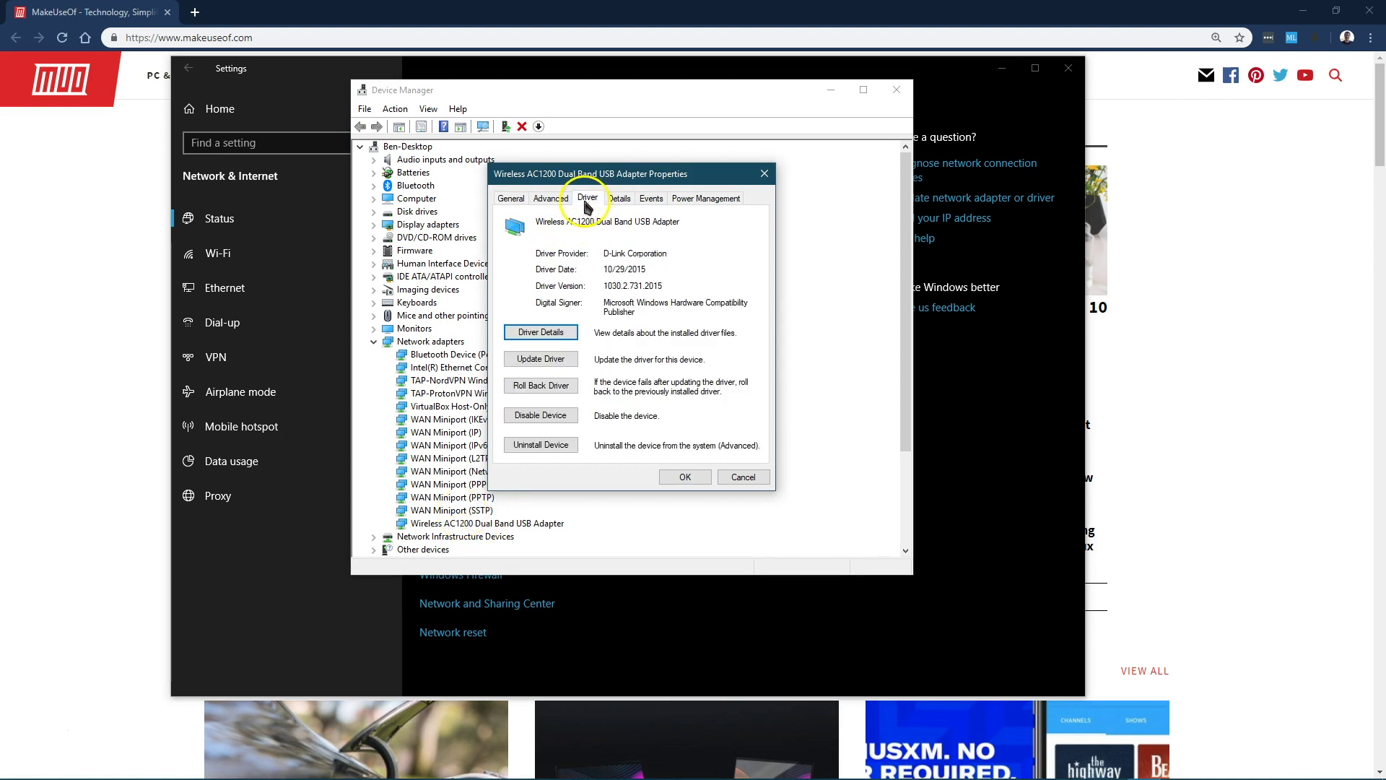
left_click(560, 363)
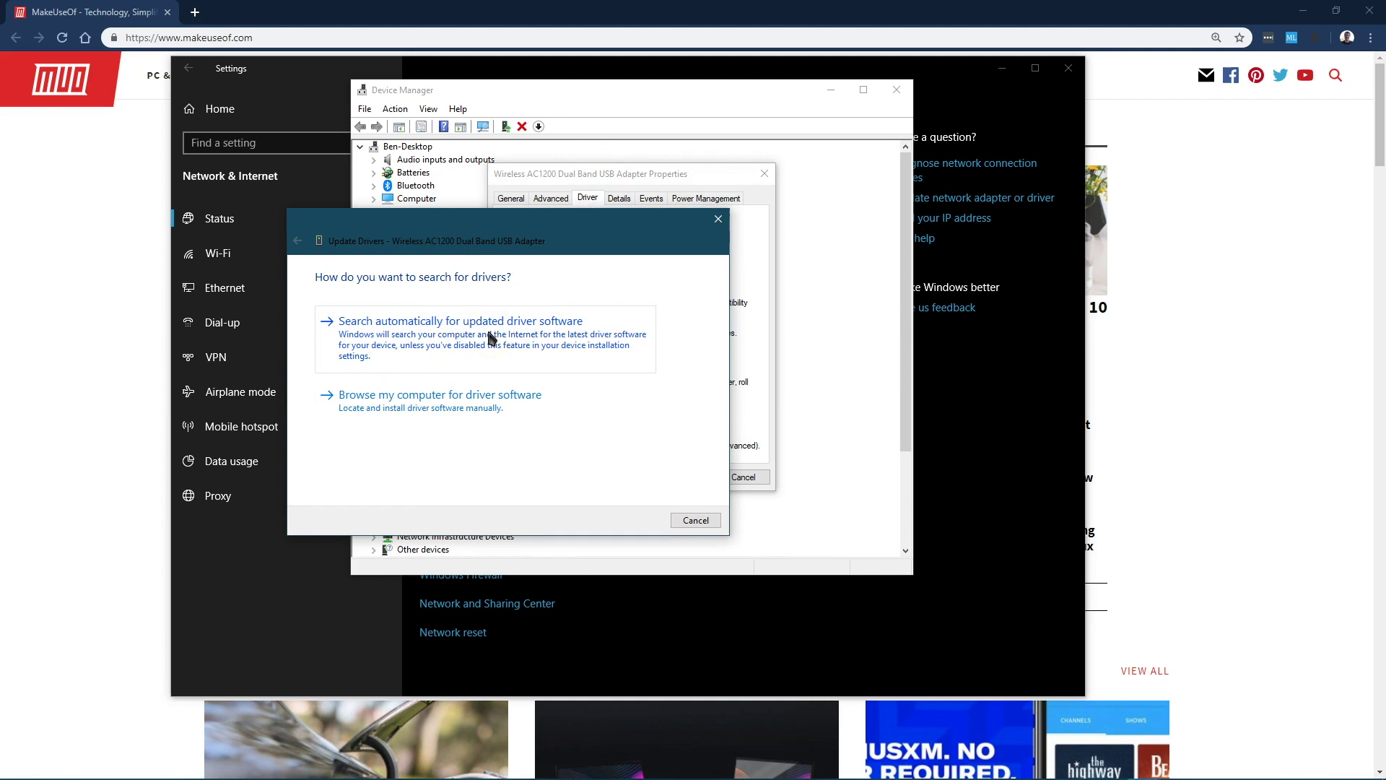
left_click(445, 396)
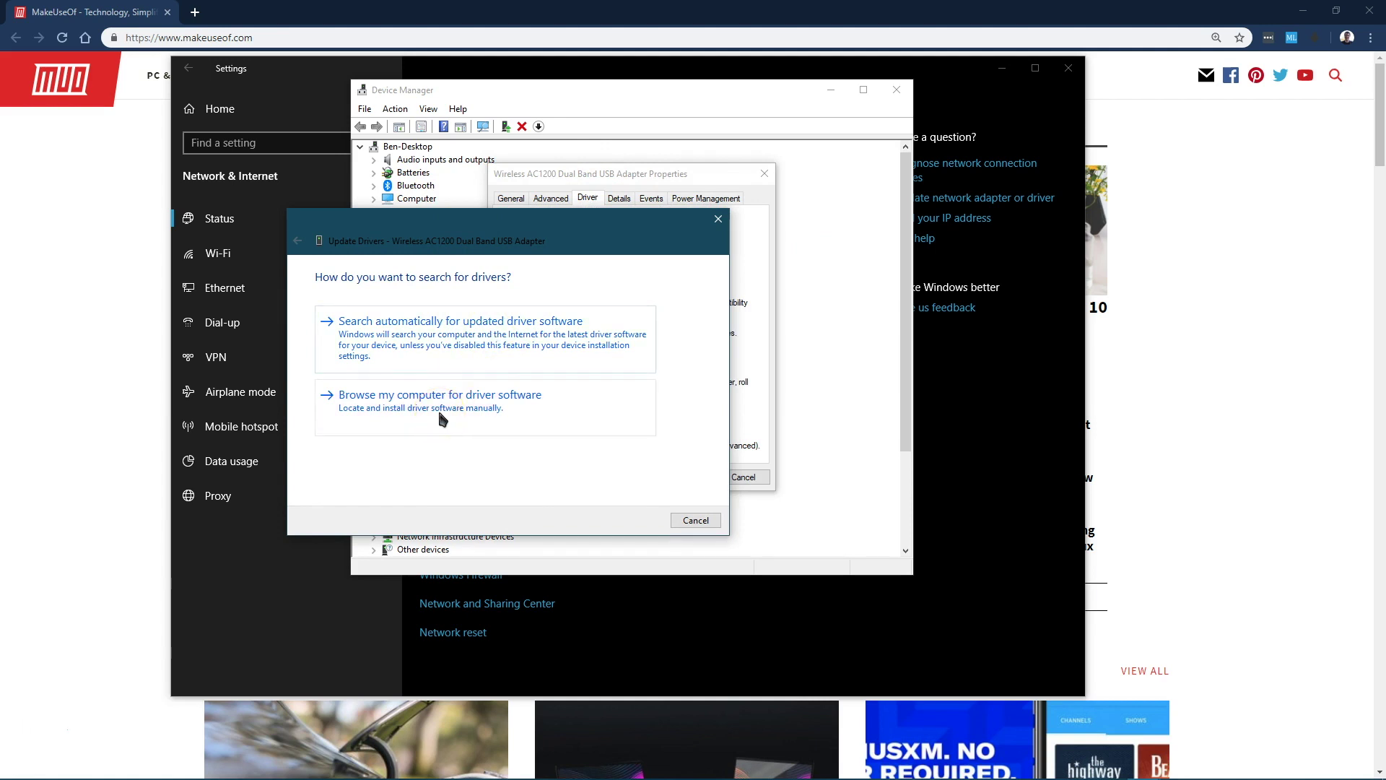
left_click(441, 412)
left_click(690, 519)
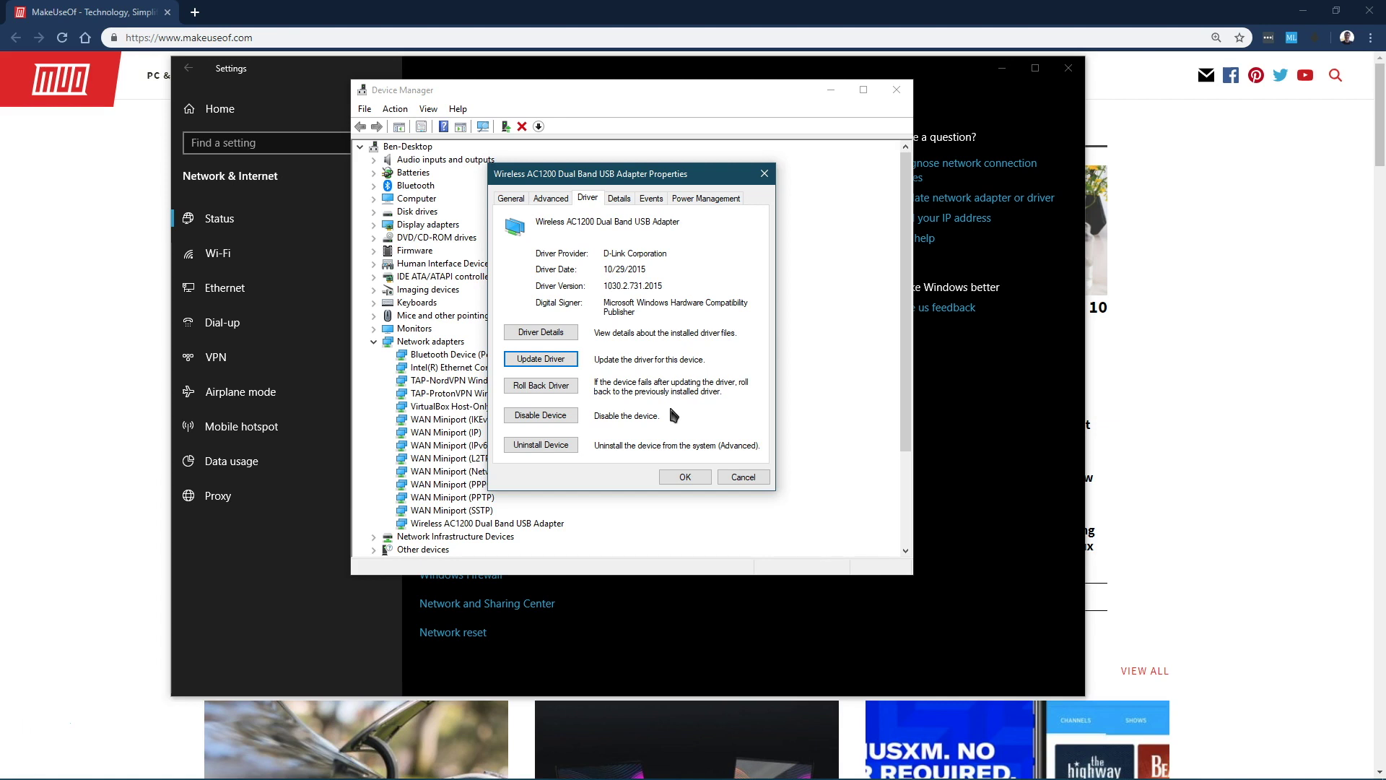
left_click(738, 482)
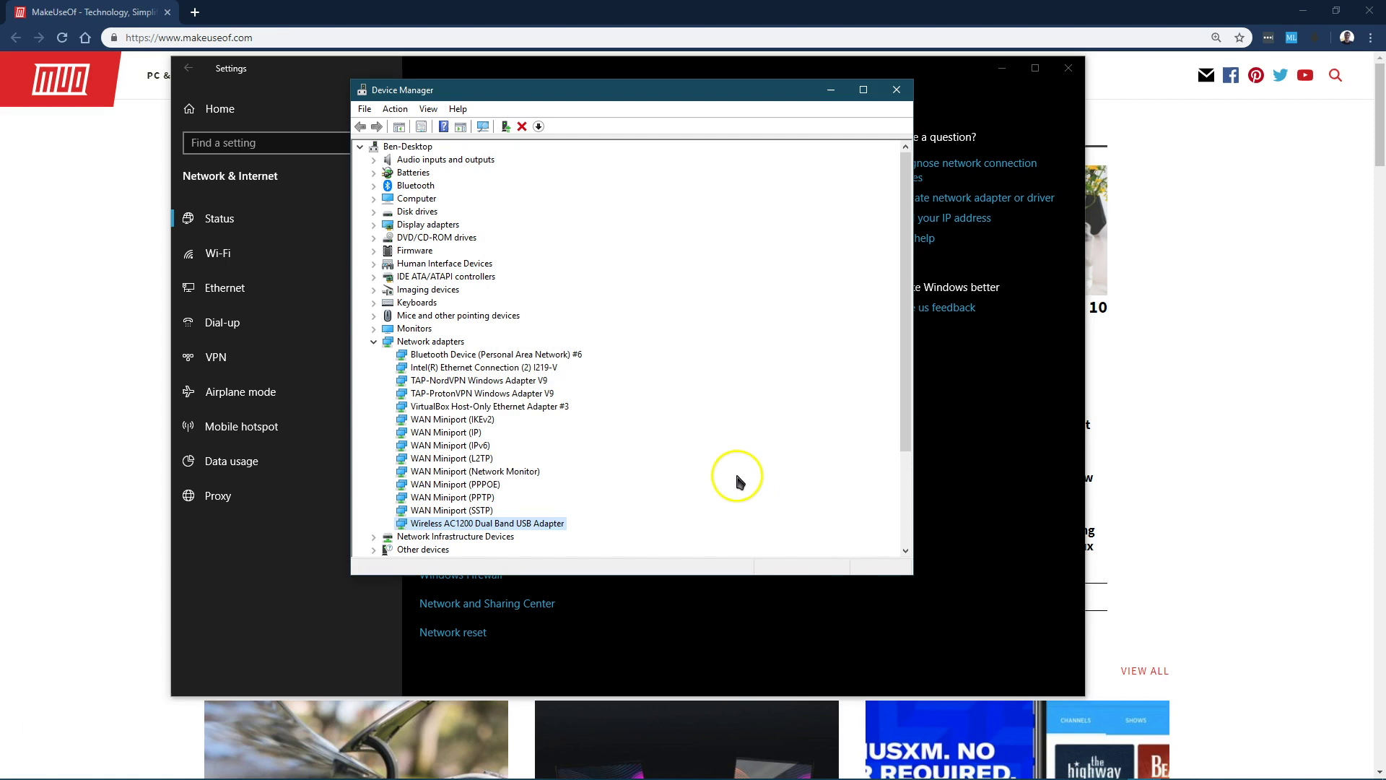
Launch Command Prompt (Admin) and place the Notepad command list on the right.
left_click(999, 426)
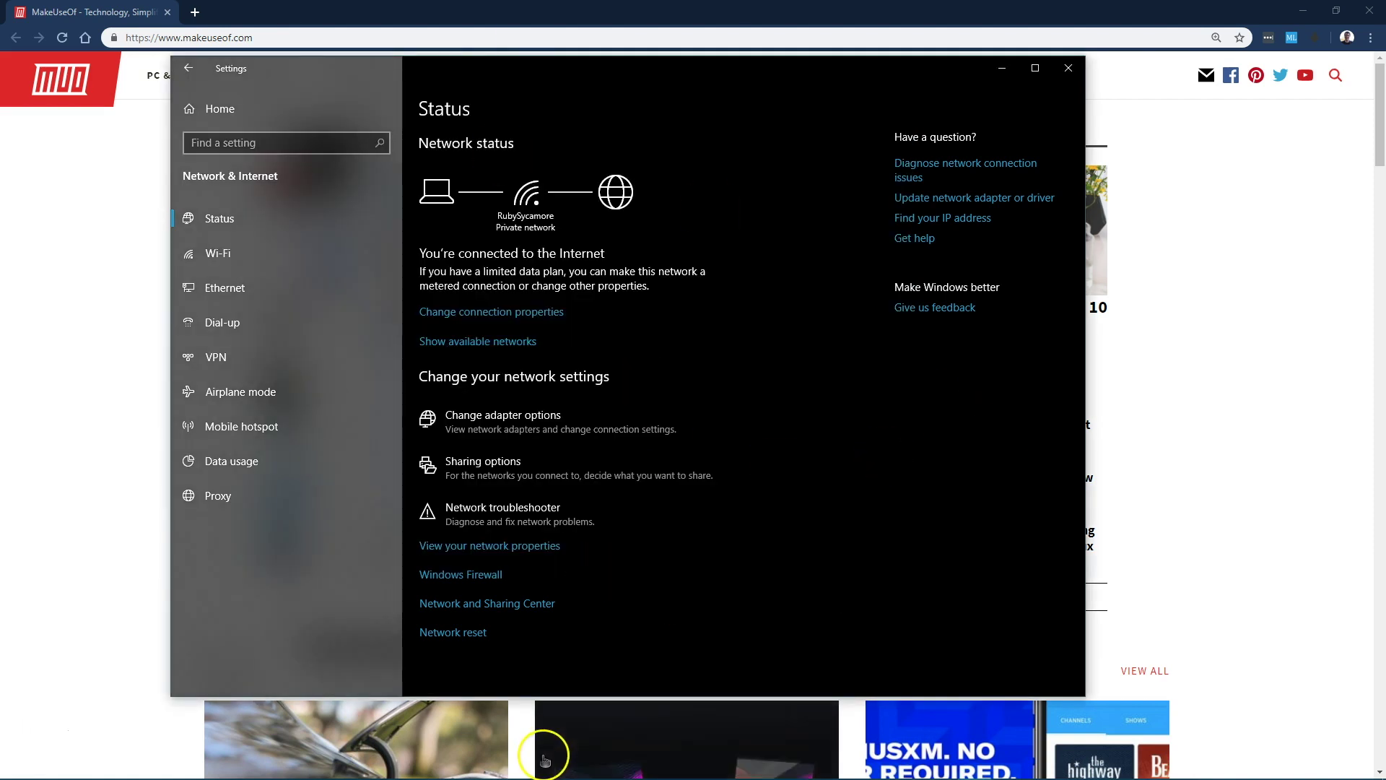
right_click(22, 768)
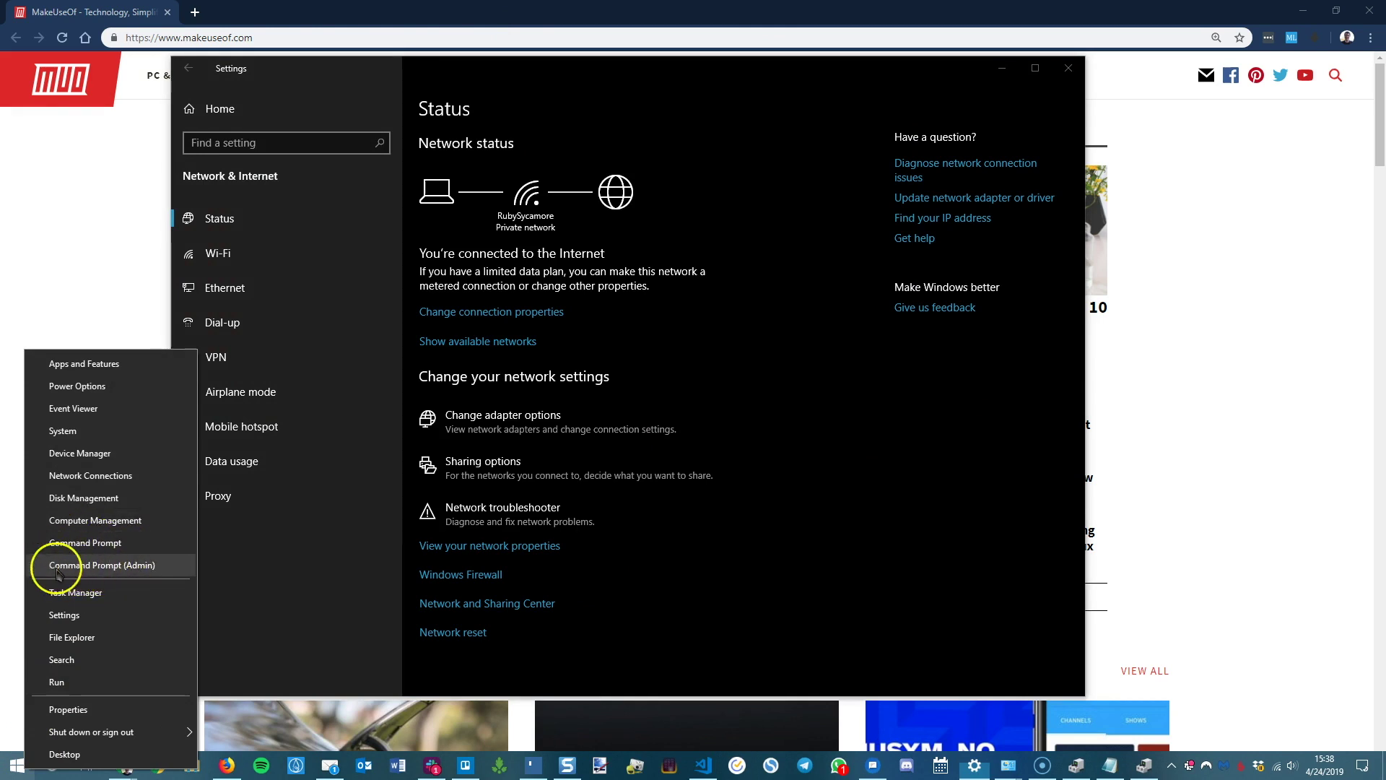
left_click(97, 567)
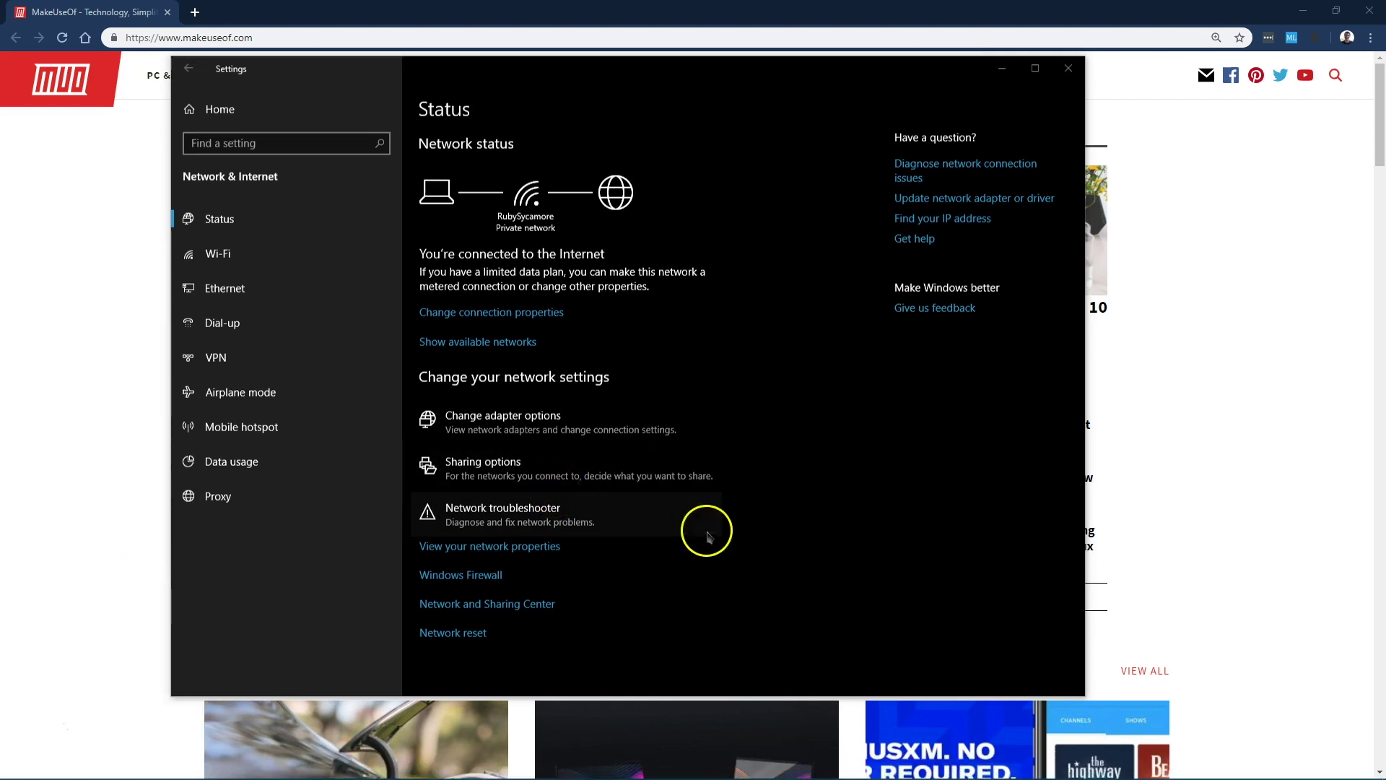
left_click(1089, 767)
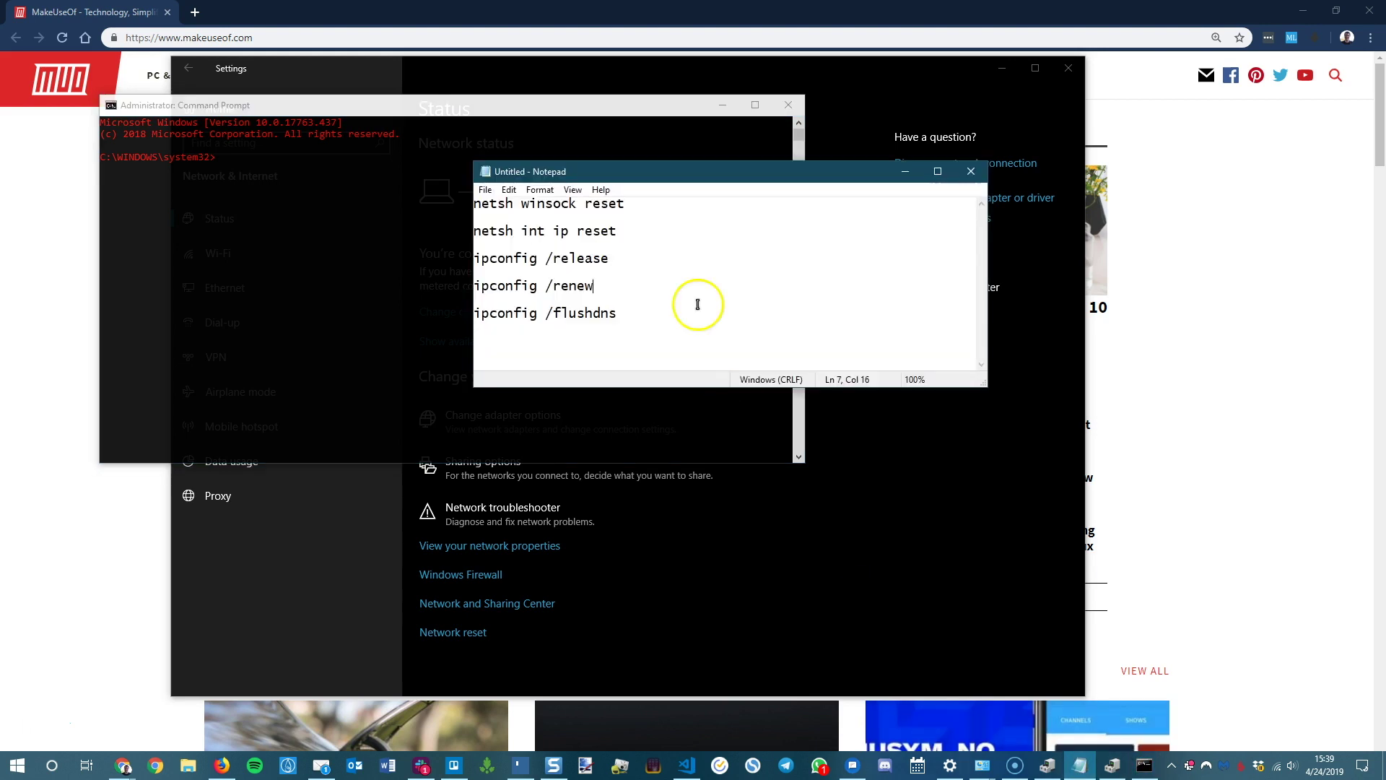
left_click_drag(695, 187, 1024, 166)
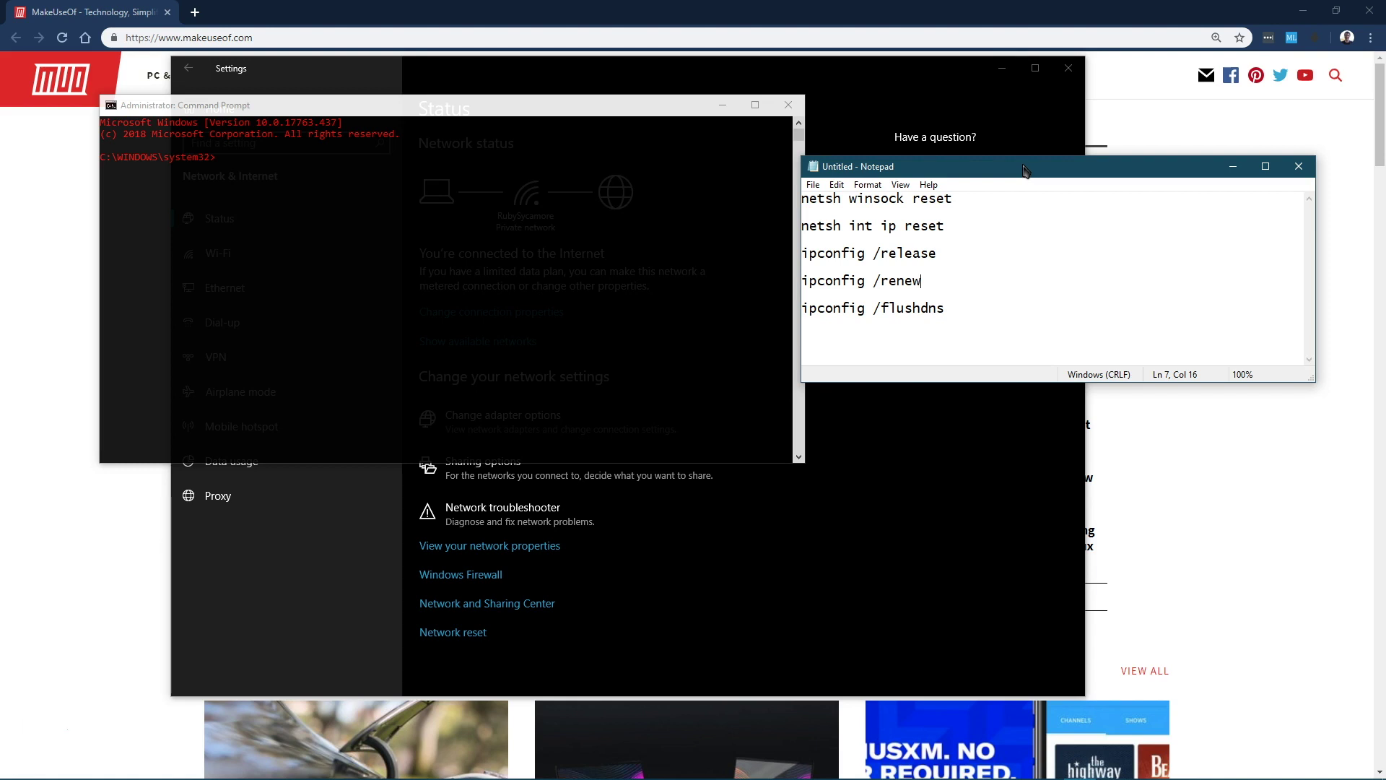
Review the five Notepad commands, from netsh winsock reset to ipconfig /flushdns.
left_click_drag(966, 209, 803, 201)
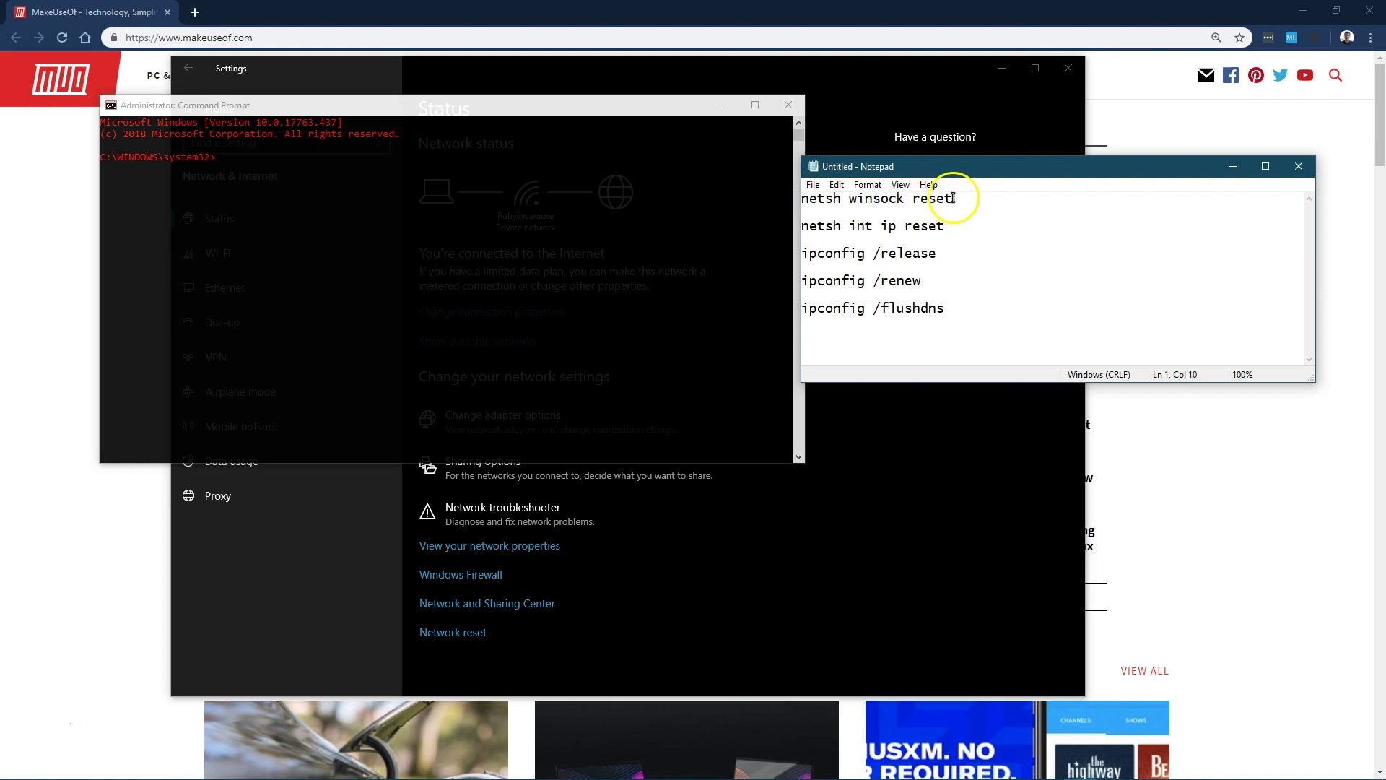
left_click_drag(954, 199, 803, 200)
left_click(976, 224)
key("ctrl+shift+Home")
left_click_drag(938, 280, 788, 261)
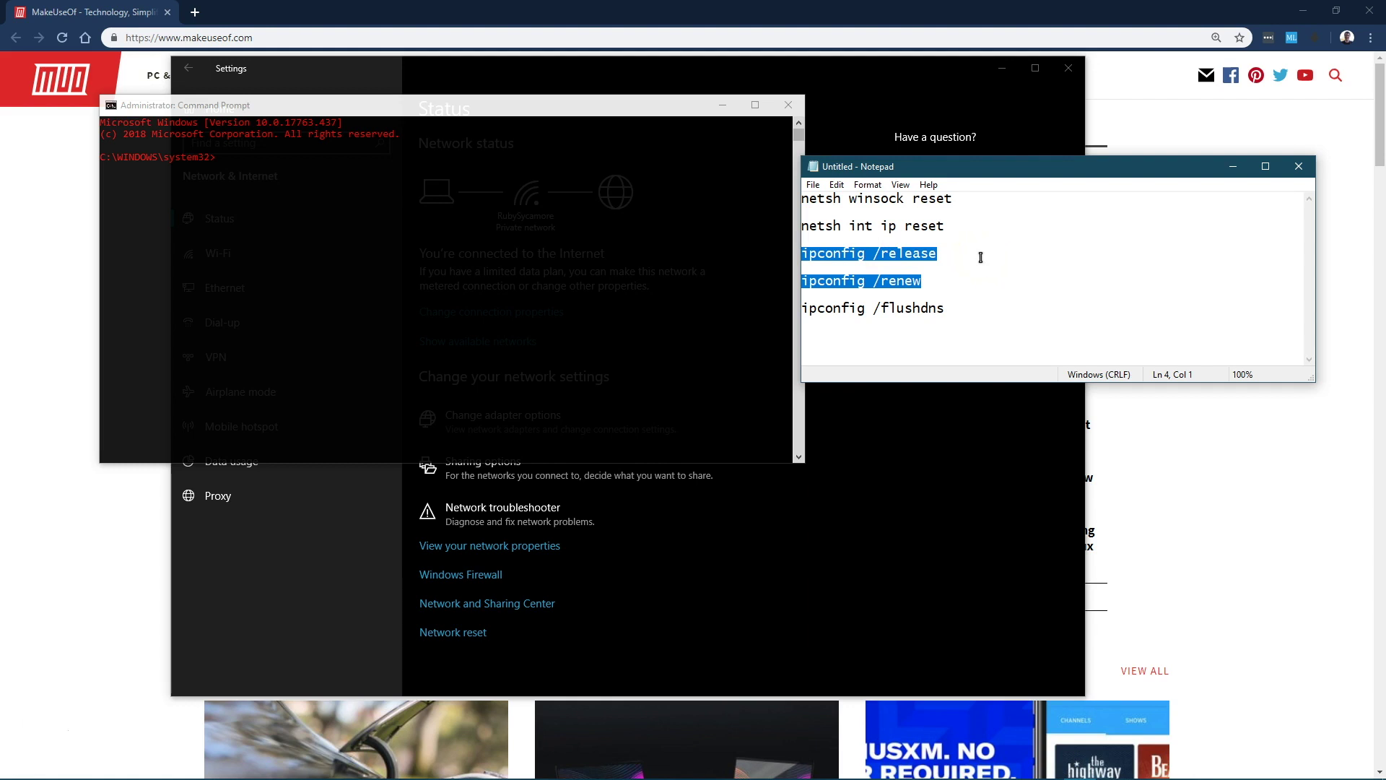
left_click(977, 316)
left_click_drag(996, 311, 802, 309)
left_click(967, 317)
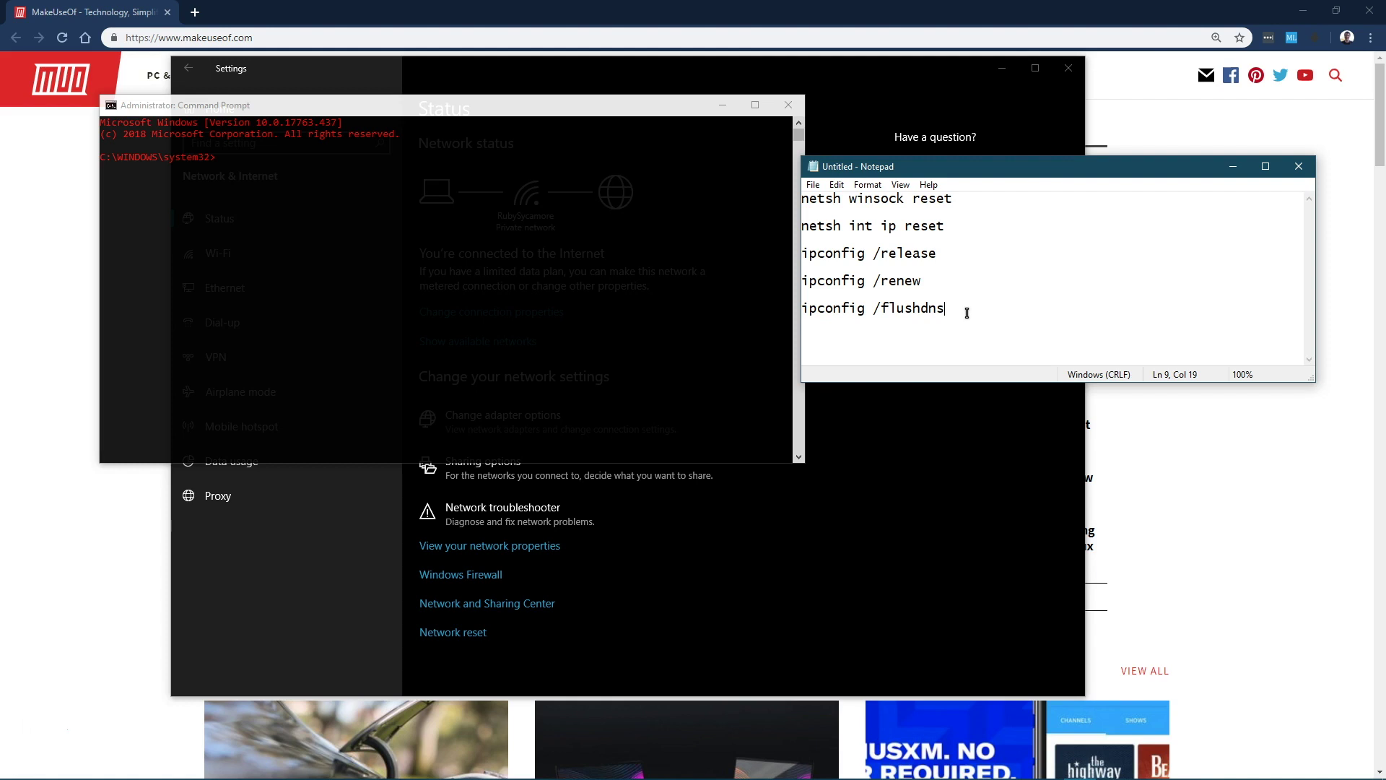
Minimise Notepad and close the administrator Command Prompt.
left_click(1225, 175)
left_click(990, 470)
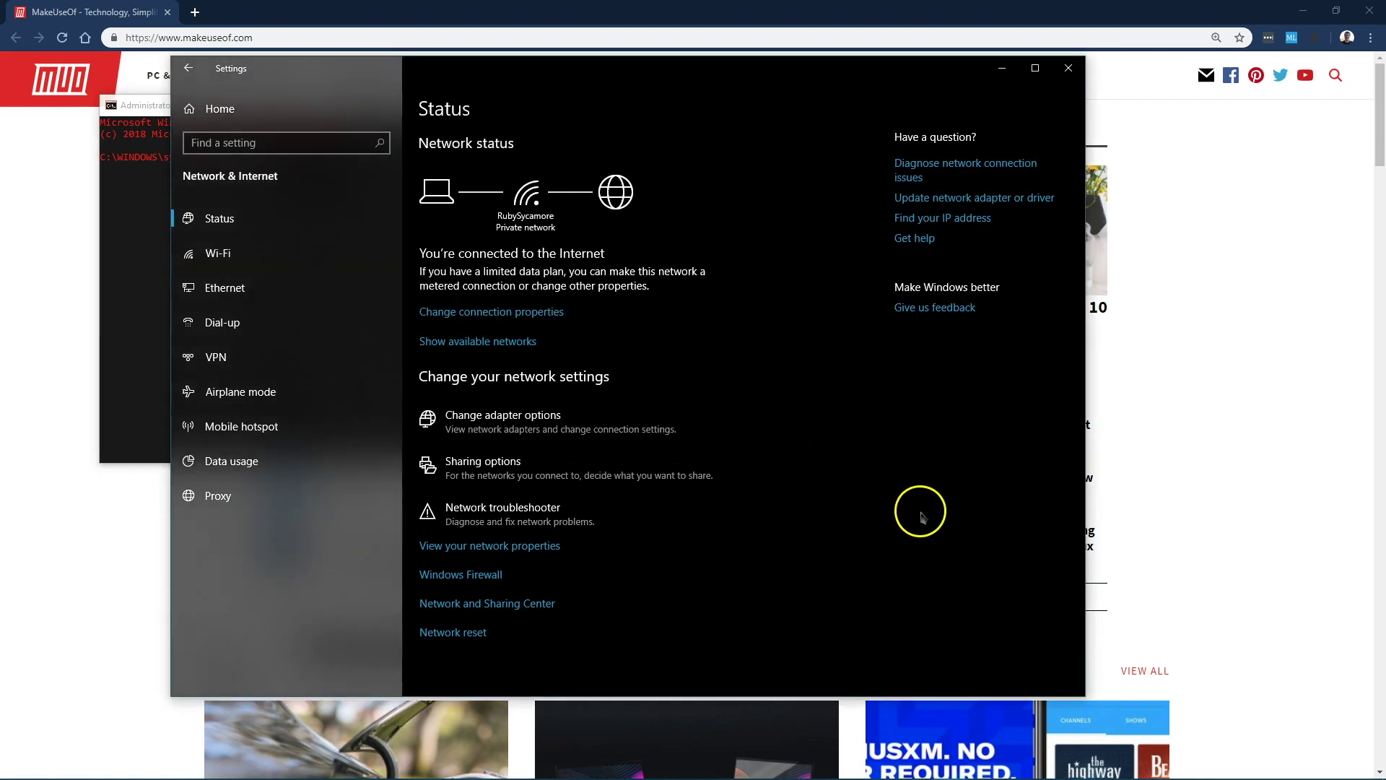
left_click(123, 108)
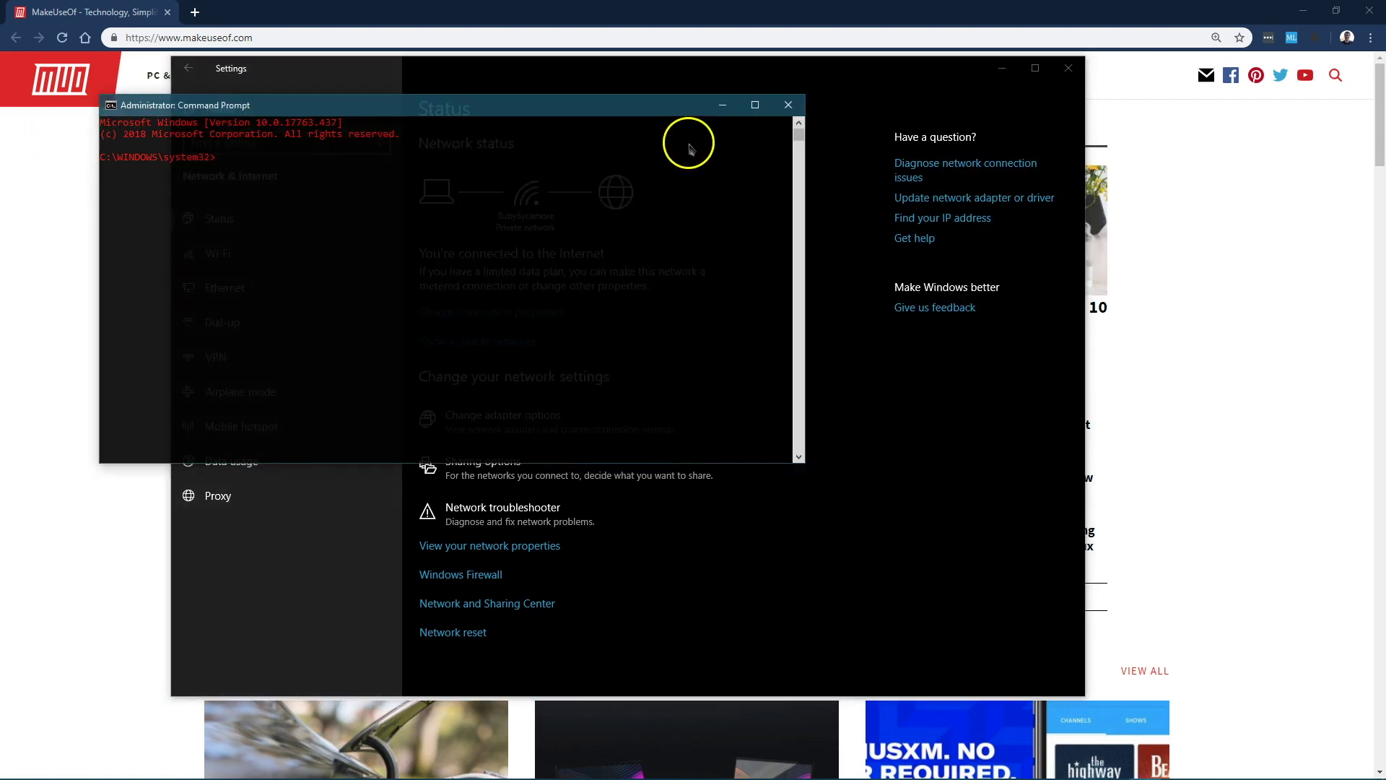
left_click(788, 106)
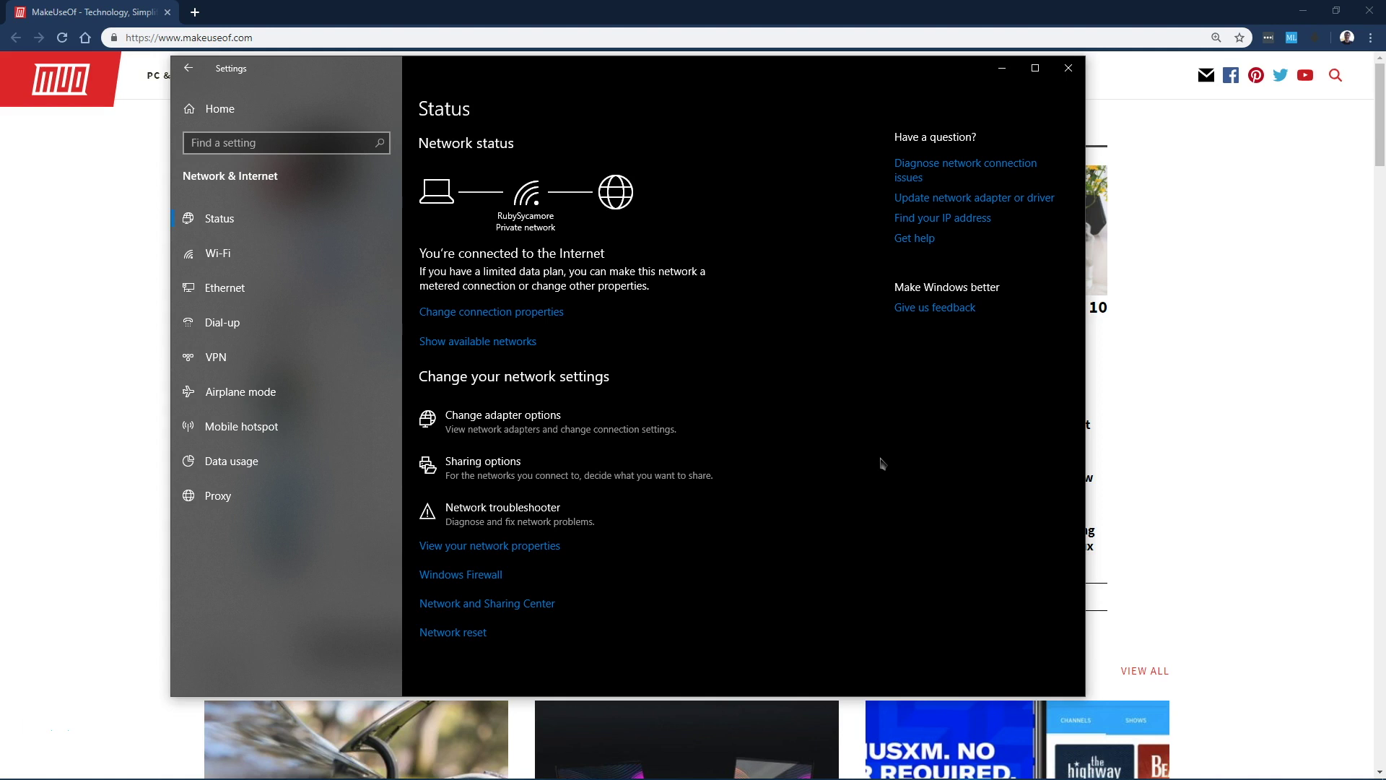
Close the Malwarebytes dashboard, leaving the Network & Internet Status page in view.
left_click(862, 474)
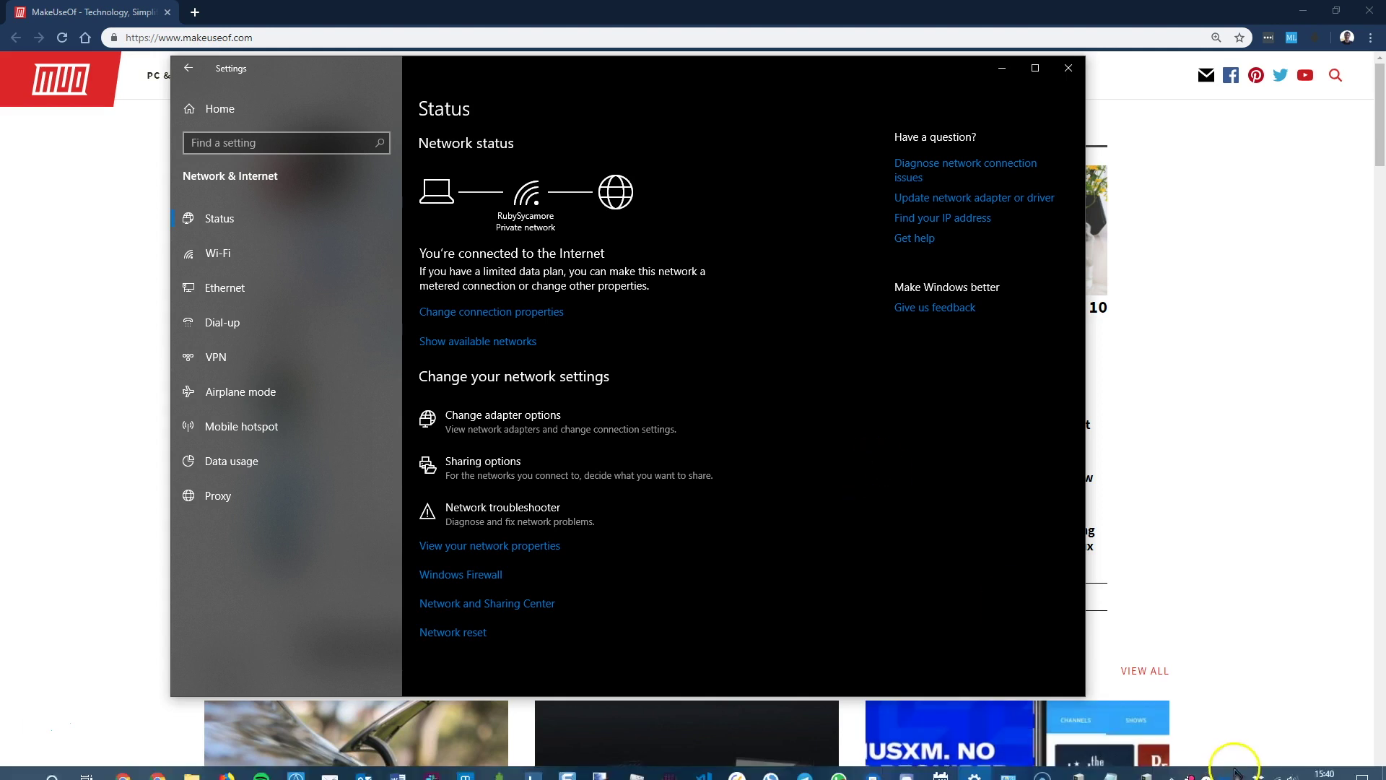
left_click(1232, 757)
left_click(859, 359)
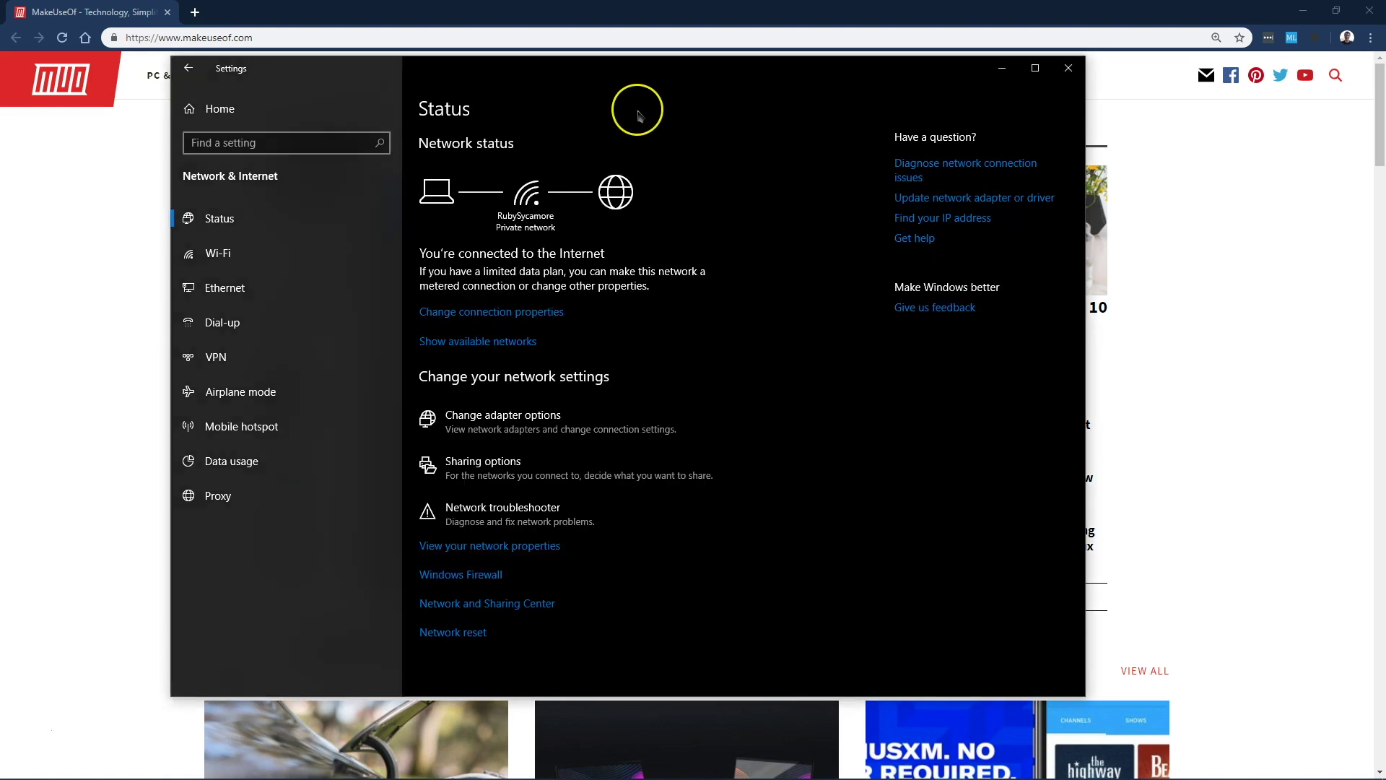
mouse_move(858, 774)
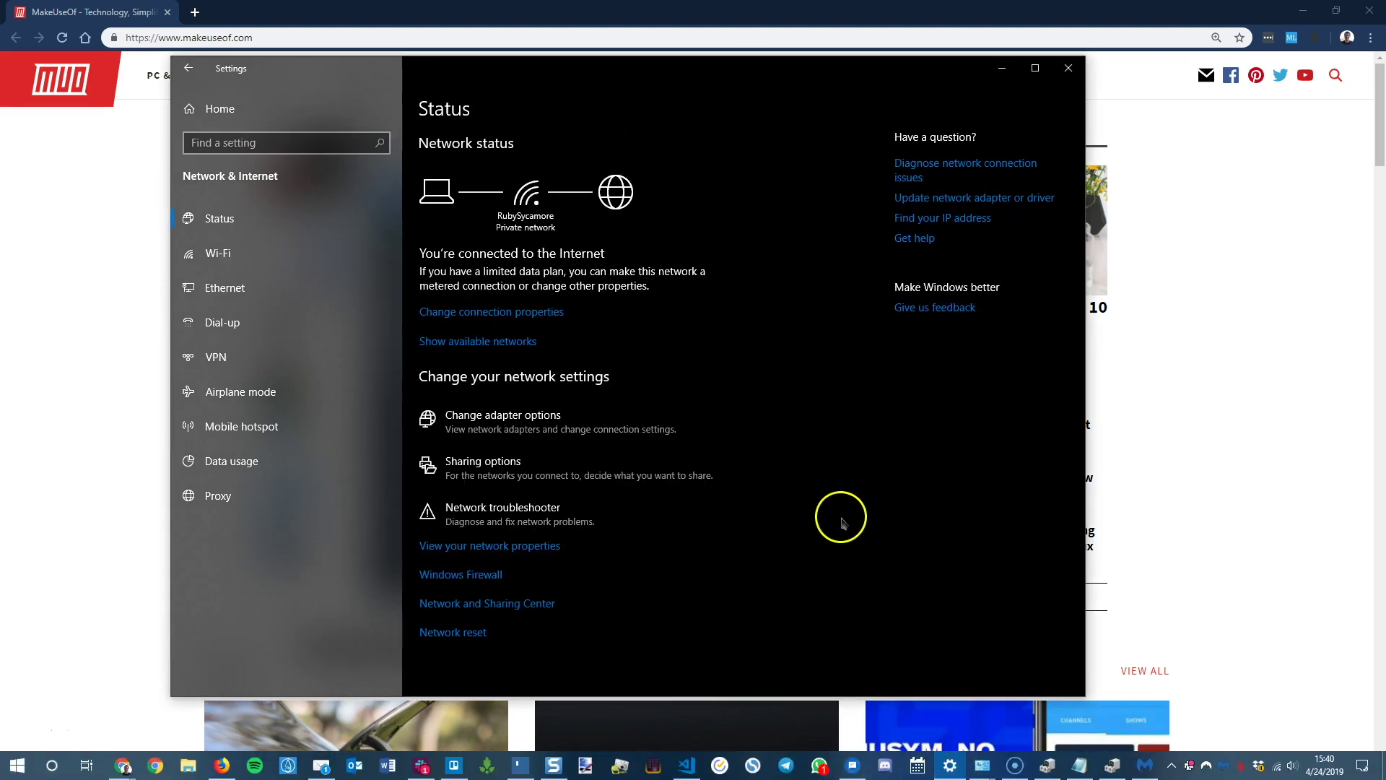
Bring the All Control Panel Items window forward and move it higher on screen.
left_click(983, 768)
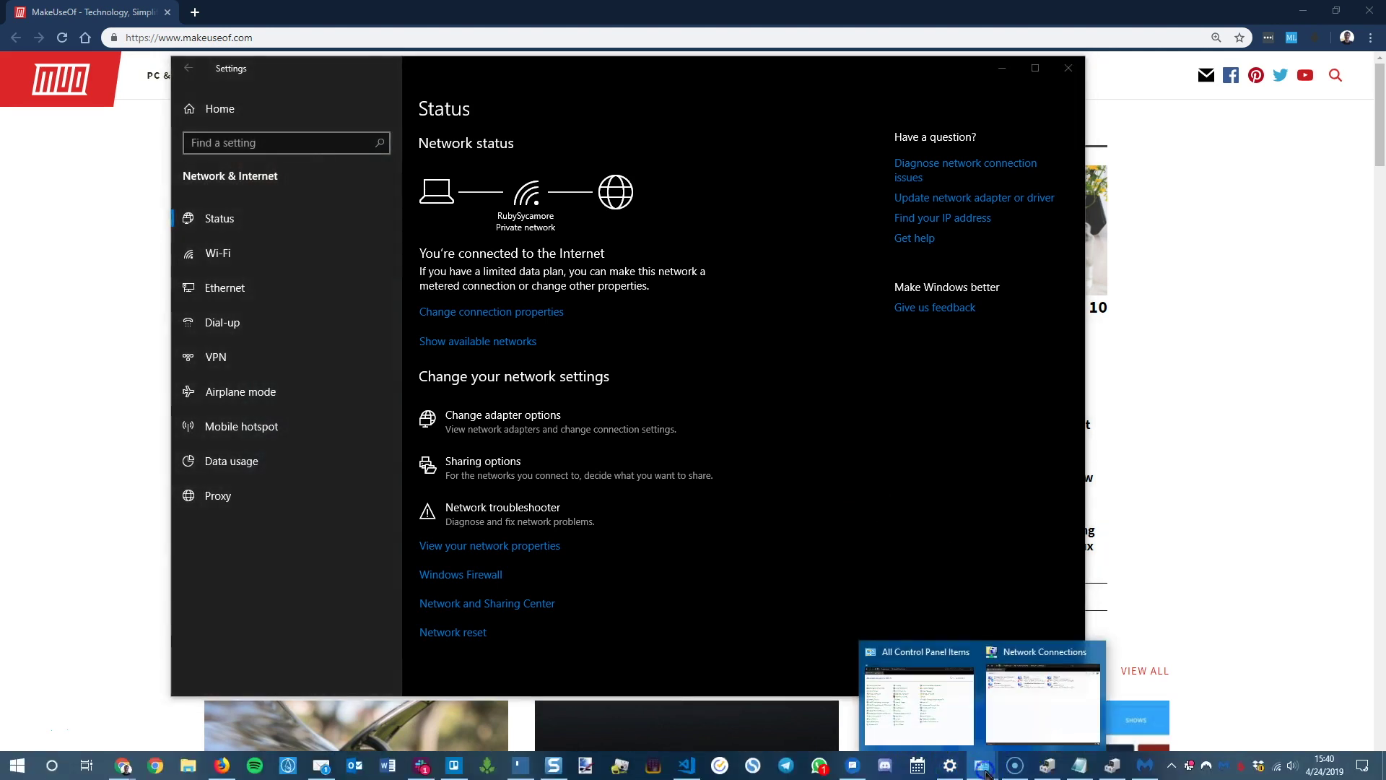
left_click(1039, 711)
left_click(989, 774)
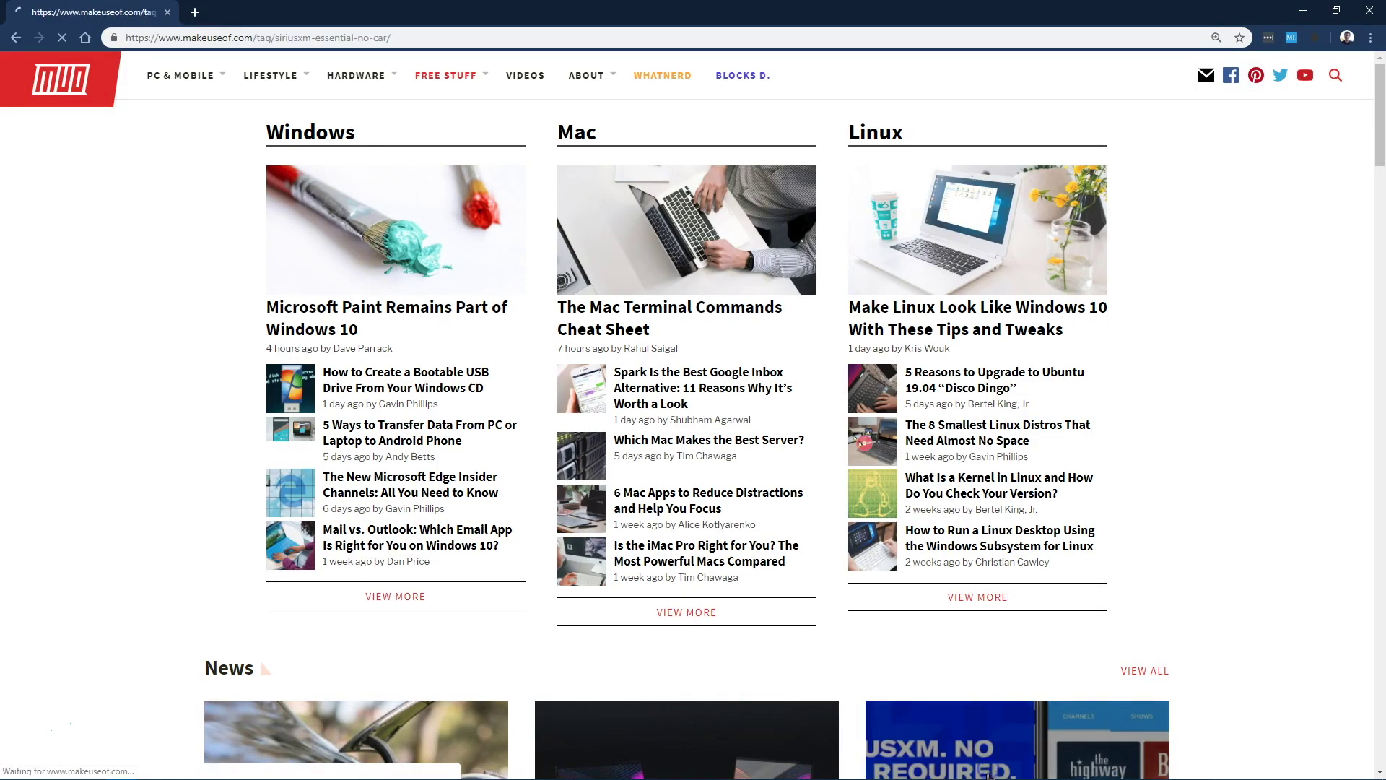
left_click(918, 693)
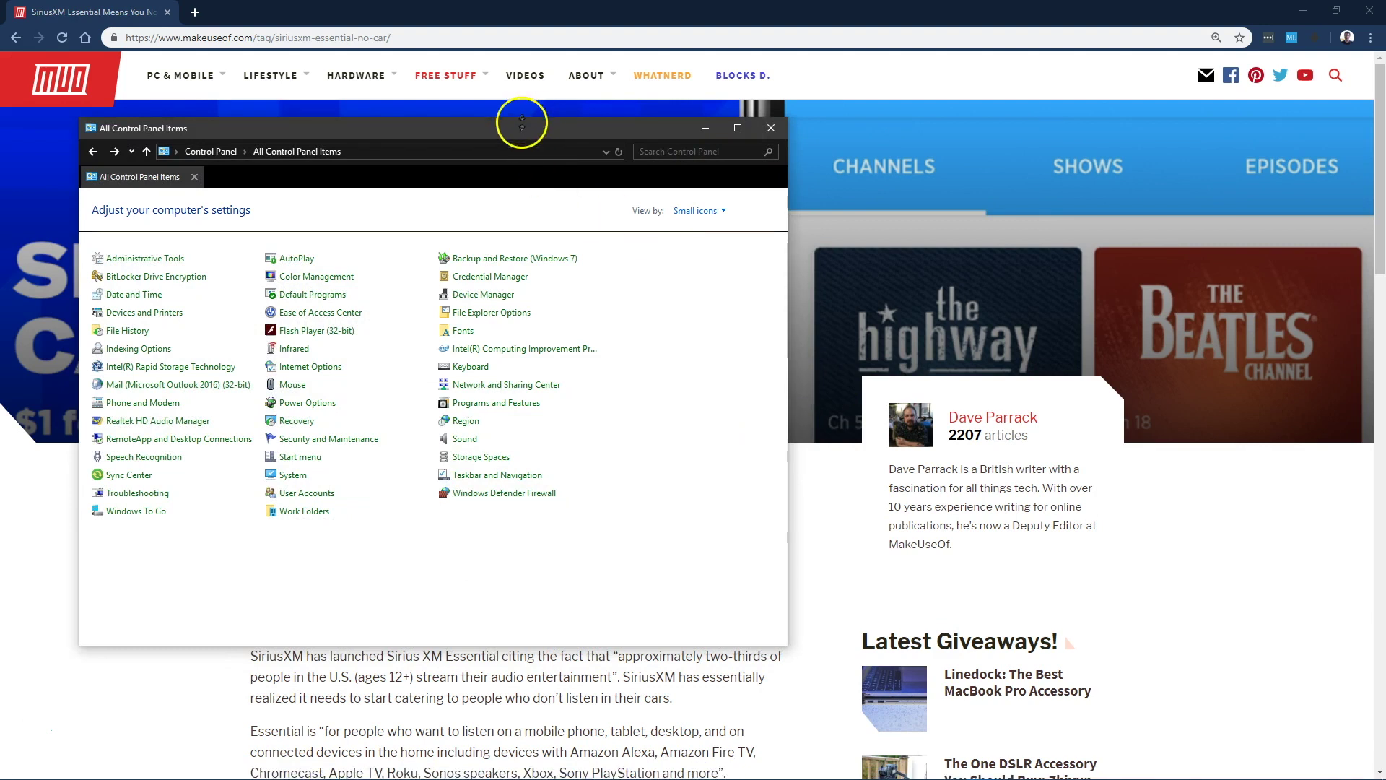
left_click_drag(521, 123, 641, 103)
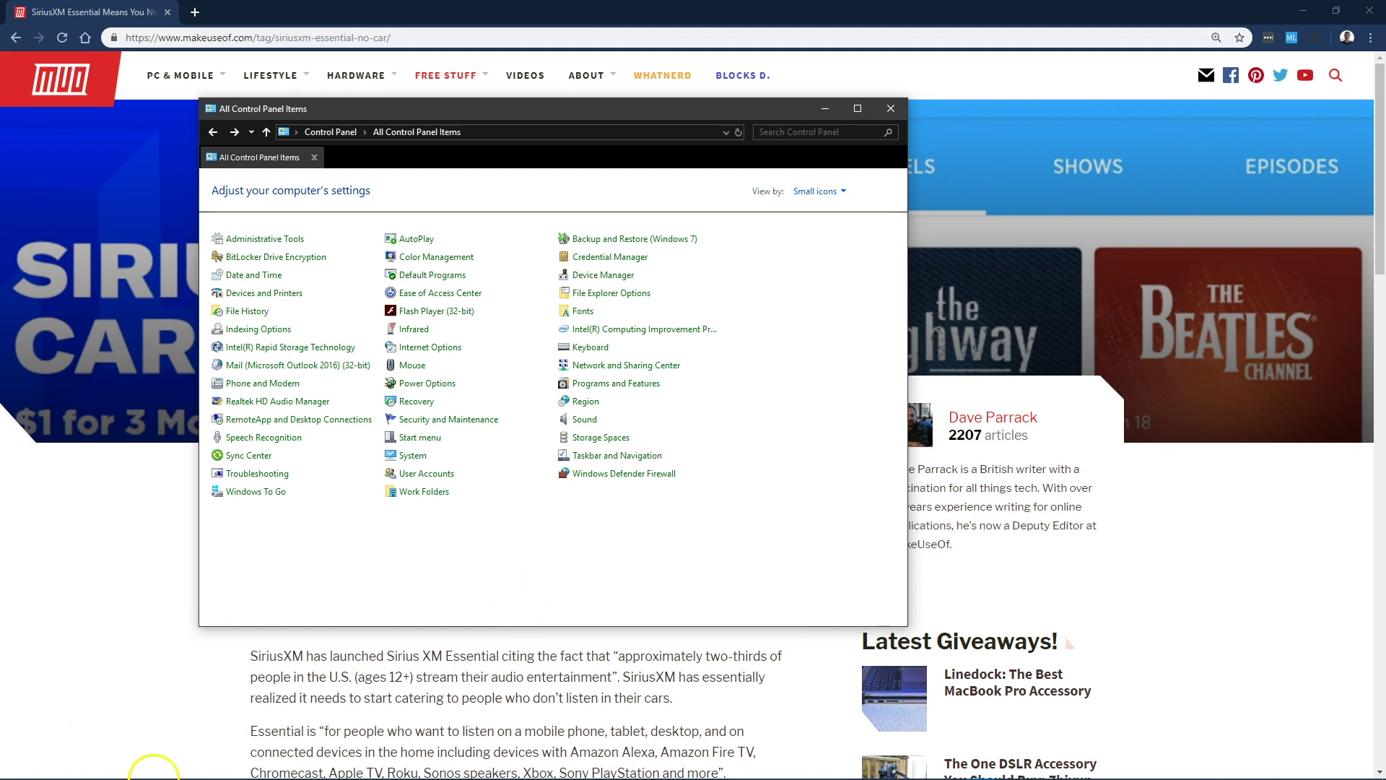
left_click(16, 765)
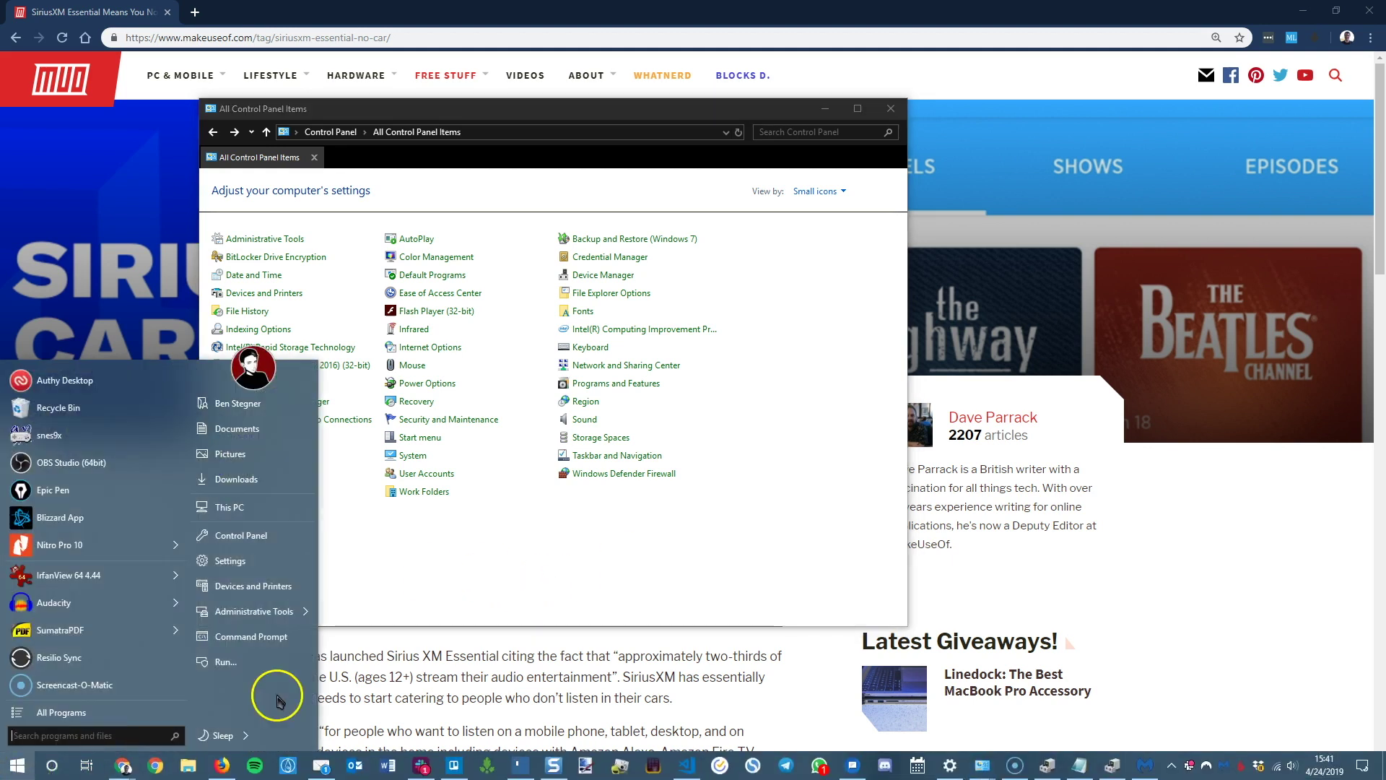
left_click(274, 537)
Set the Control Panel View by option to Small icons.
left_click(814, 191)
left_click(830, 229)
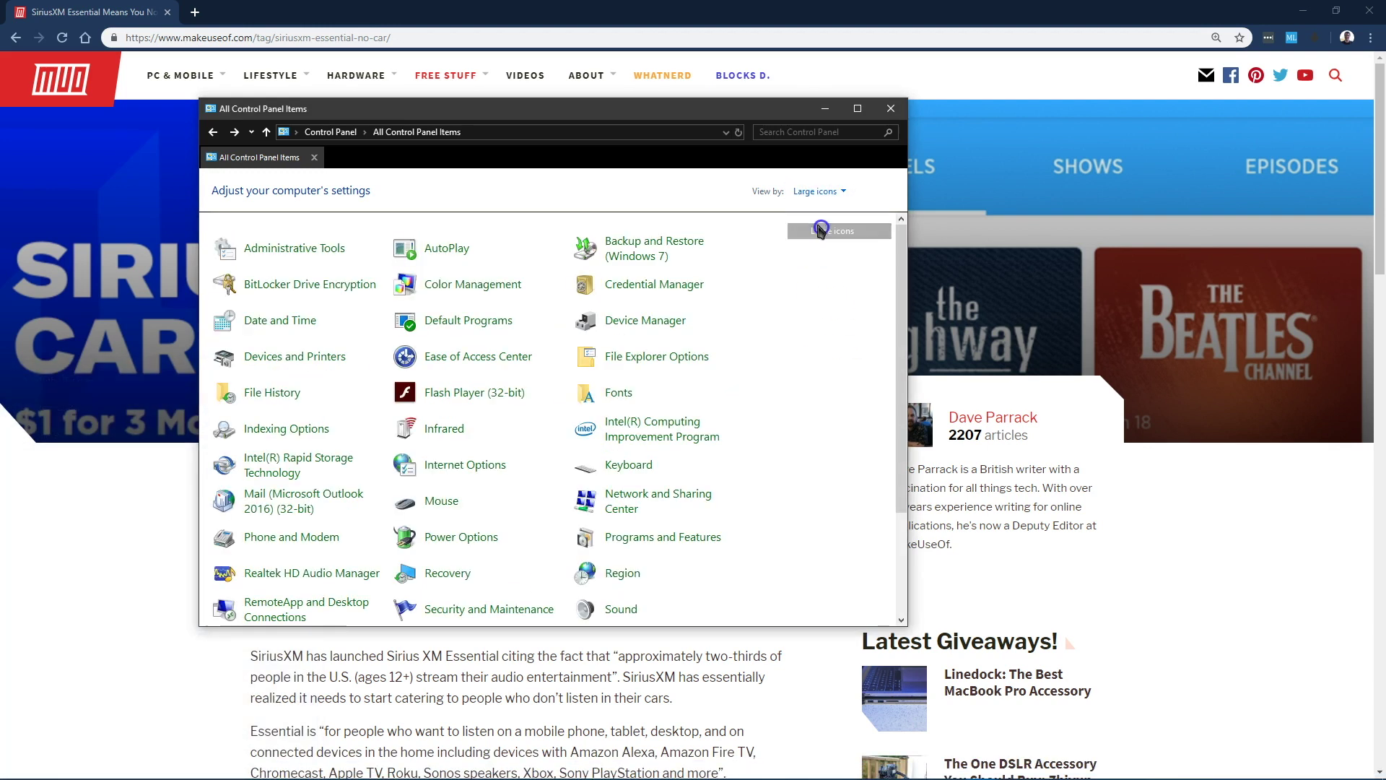
left_click(819, 192)
left_click(808, 211)
left_click(771, 192)
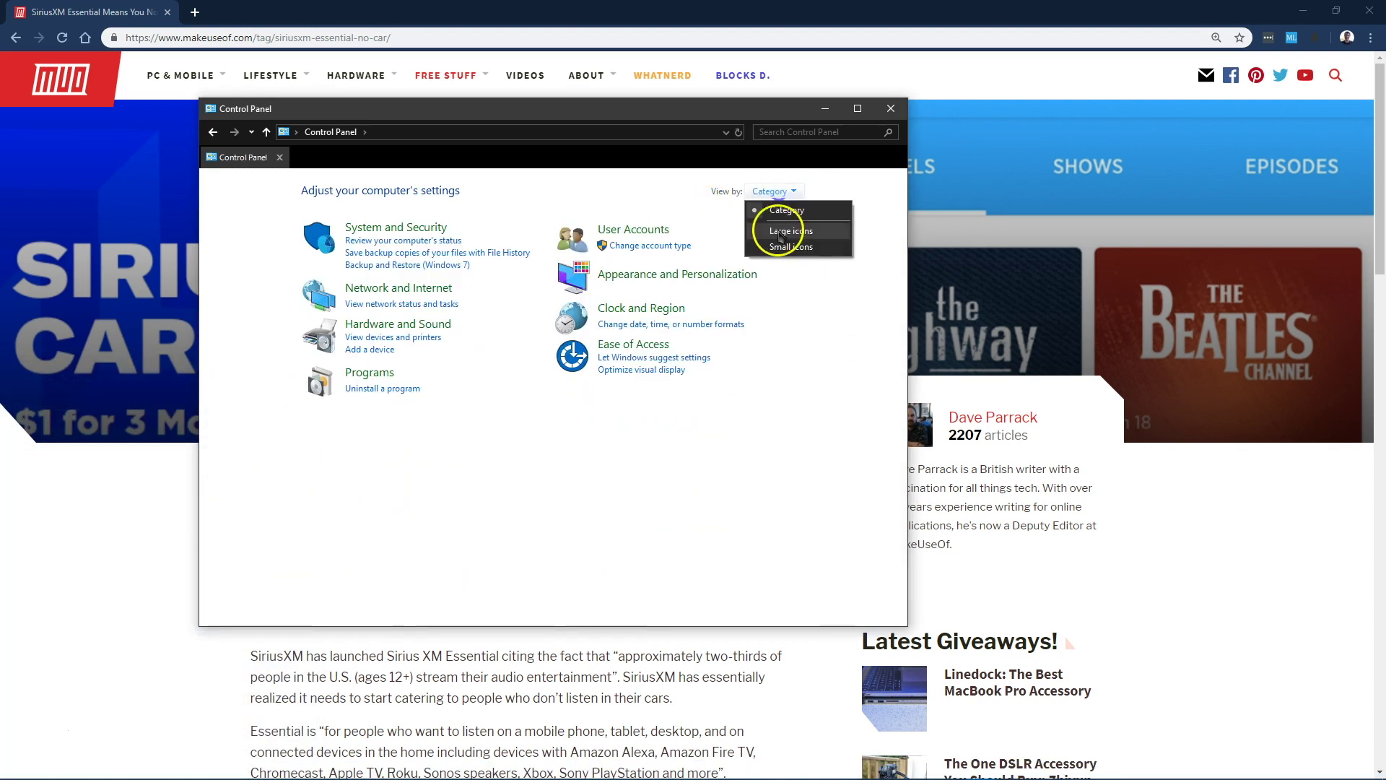
left_click(794, 245)
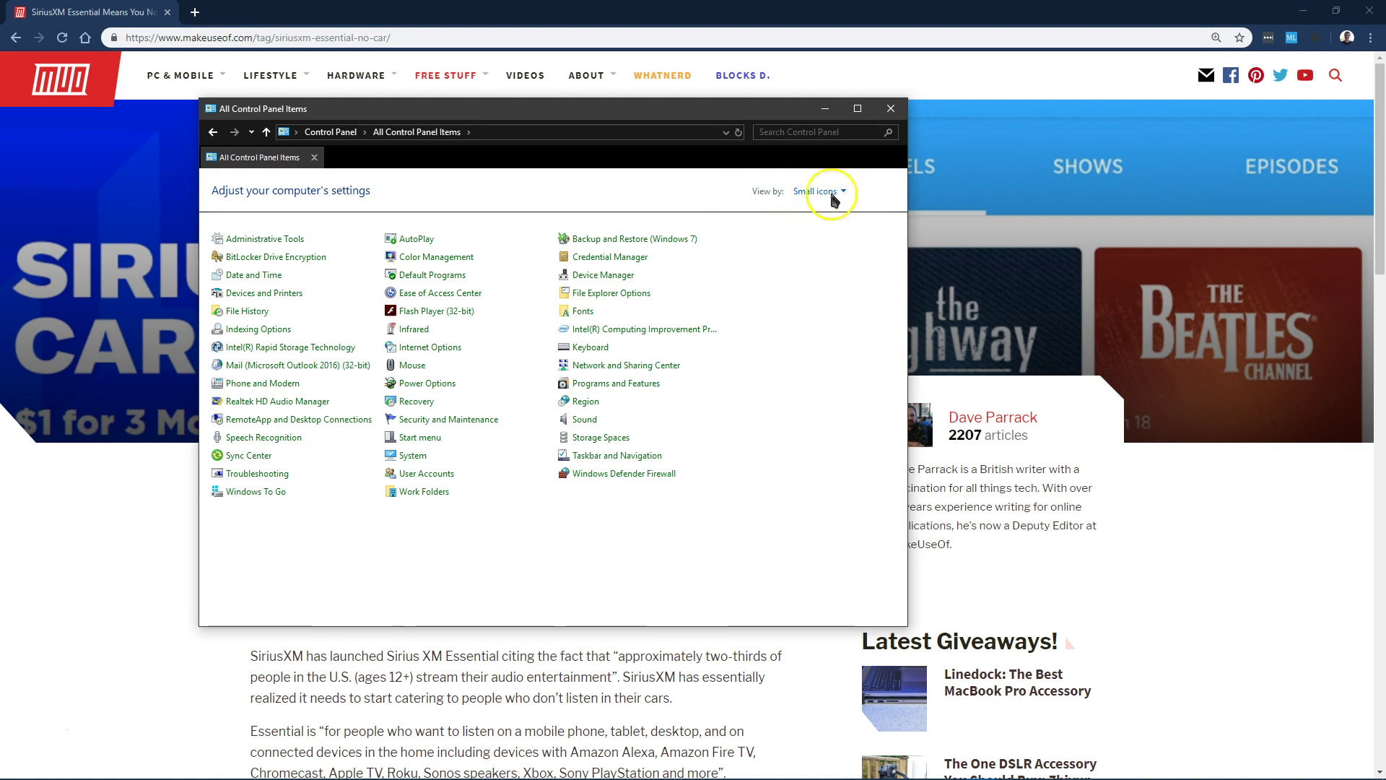
Open System Protection from the System page and start the System Restore wizard.
left_click(408, 455)
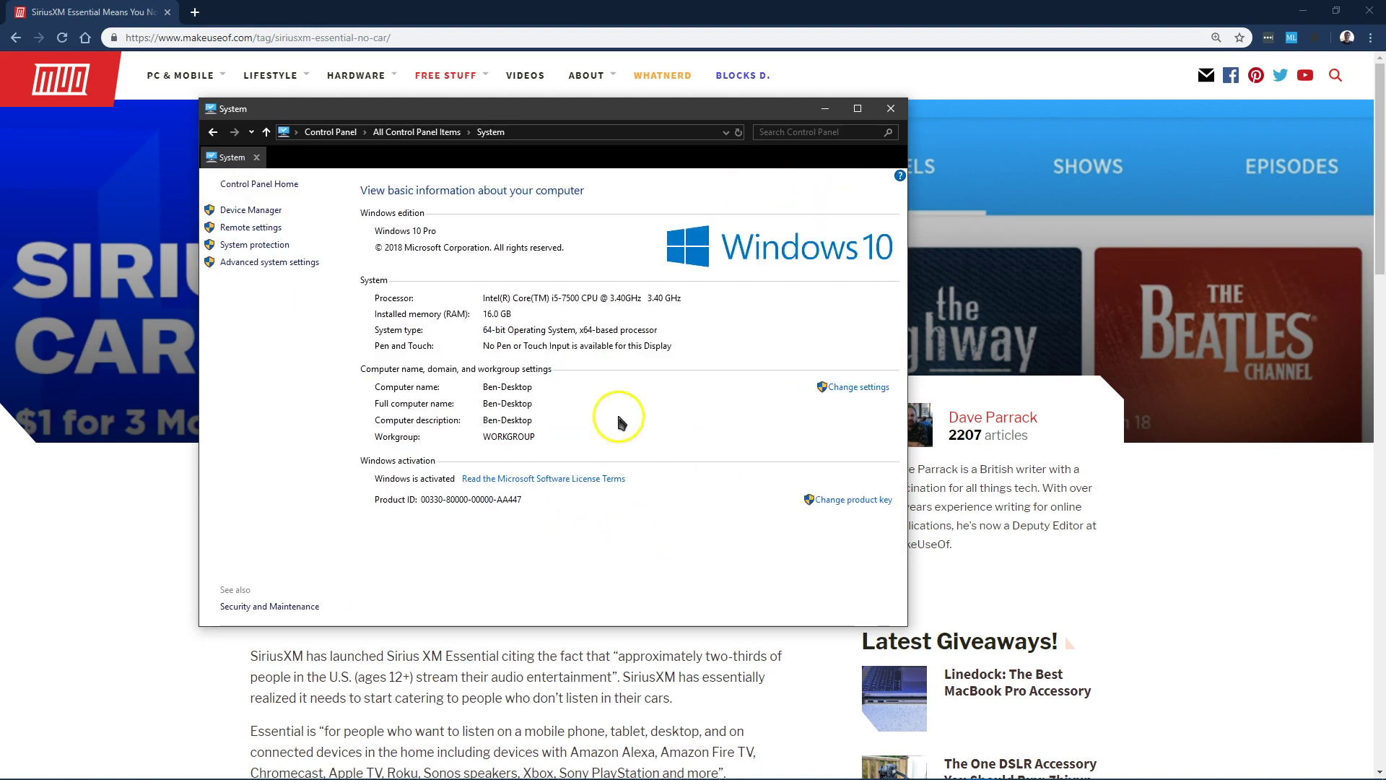
left_click(256, 245)
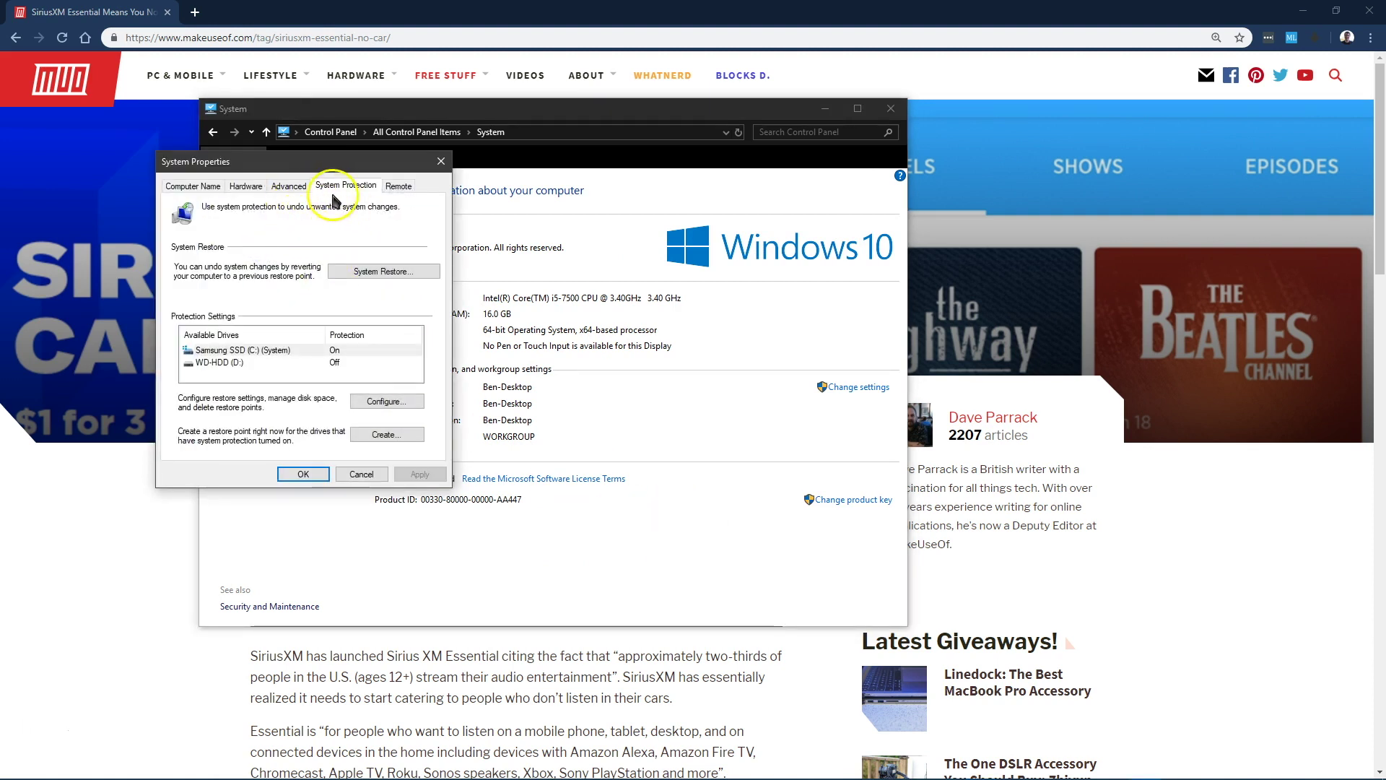
left_click(409, 275)
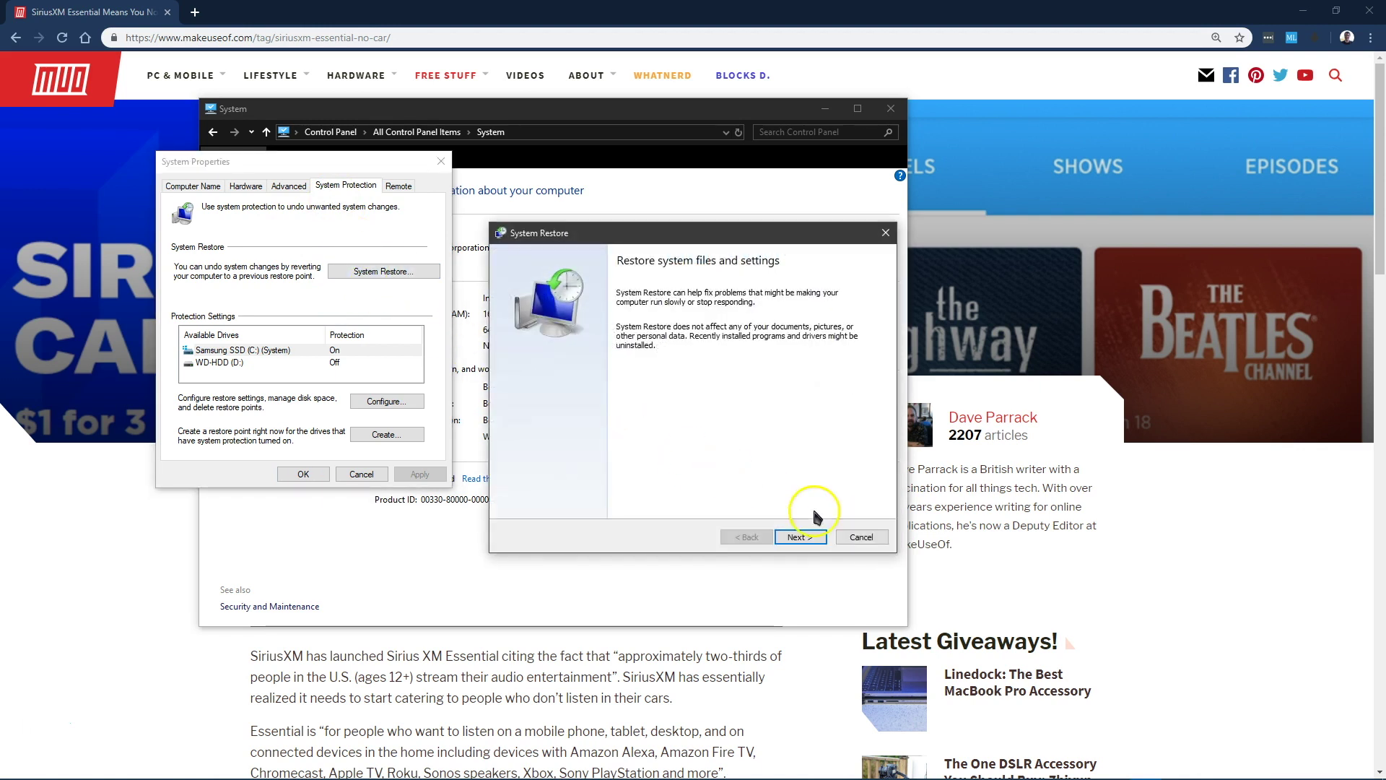
left_click(800, 536)
Select the 4/17/2019 Windows Update restore point, check affected programs, and cancel without restoring.
left_click_drag(657, 232, 662, 172)
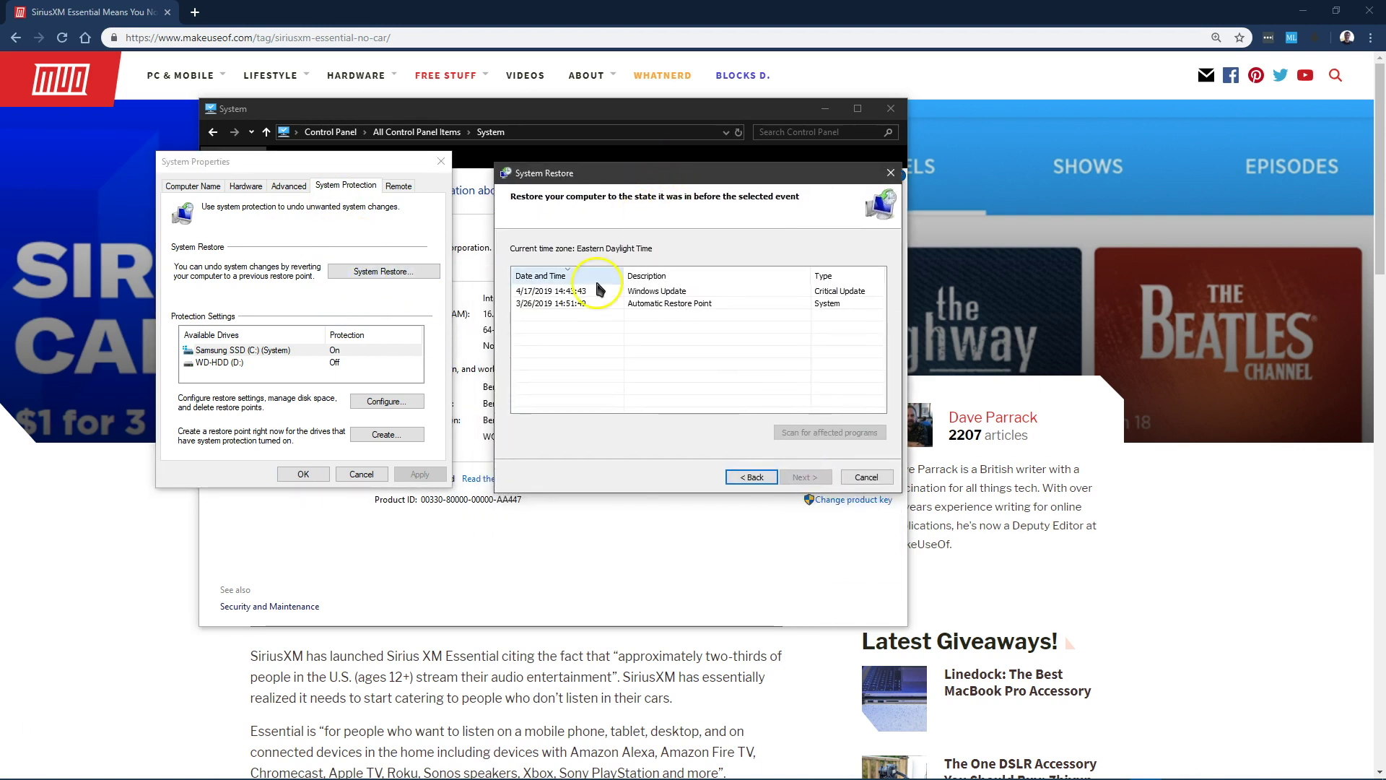
left_click(598, 278)
left_click(597, 291)
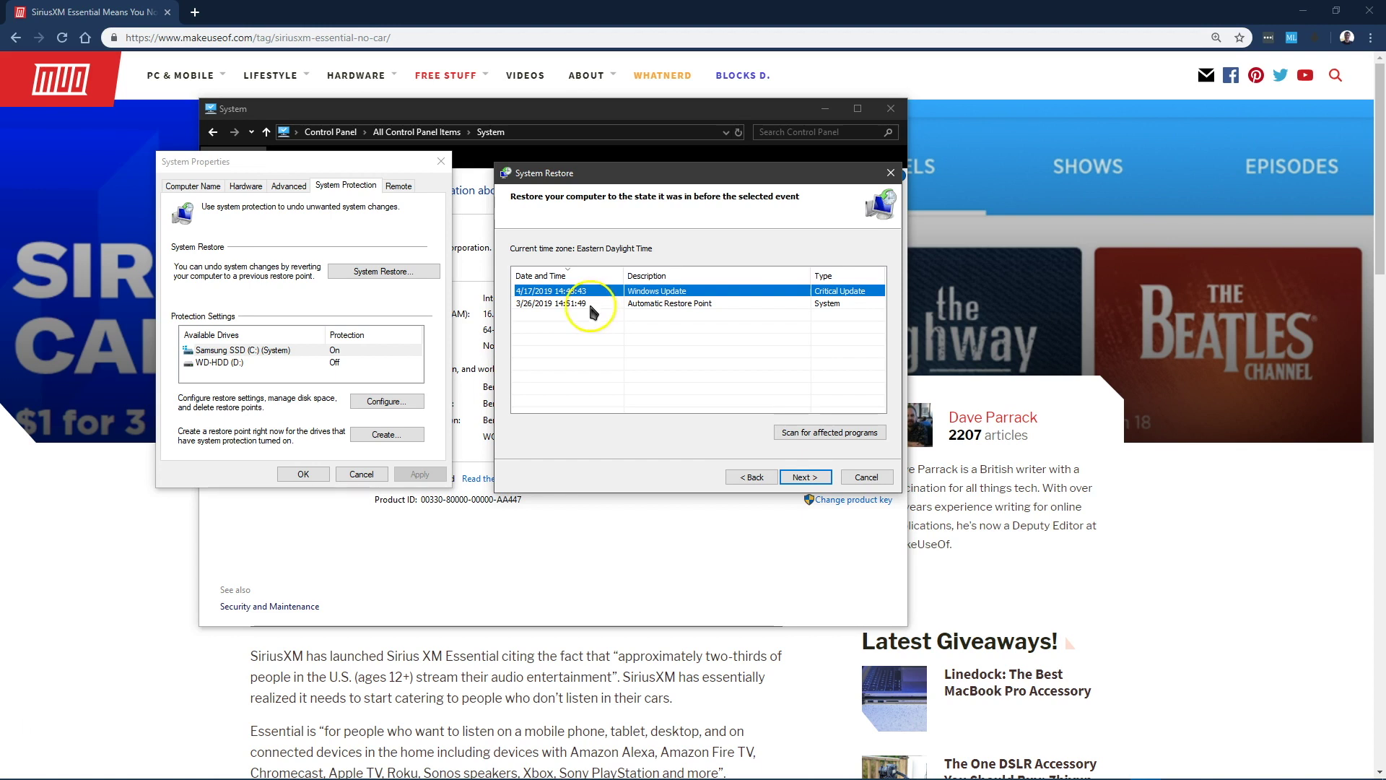
left_click(587, 301)
left_click(572, 293)
left_click(805, 477)
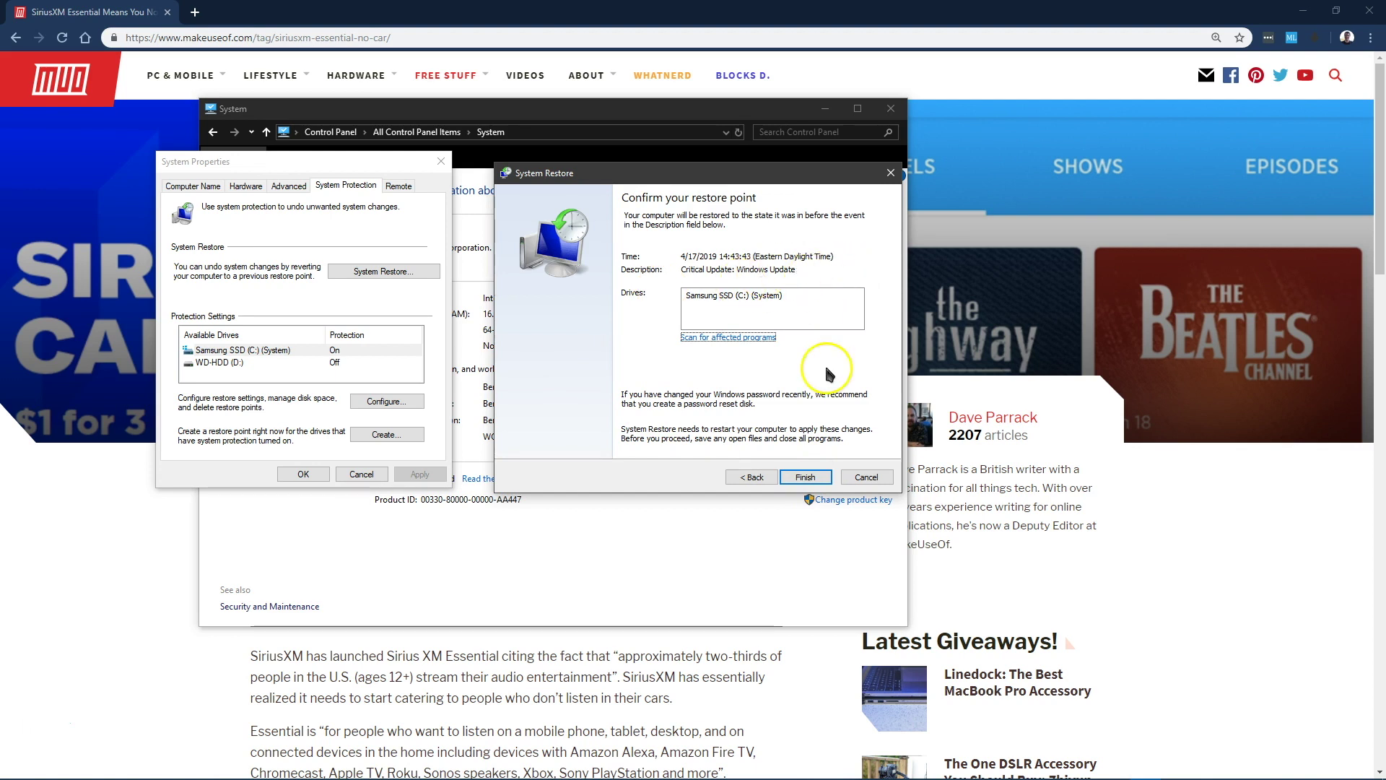
left_click(748, 477)
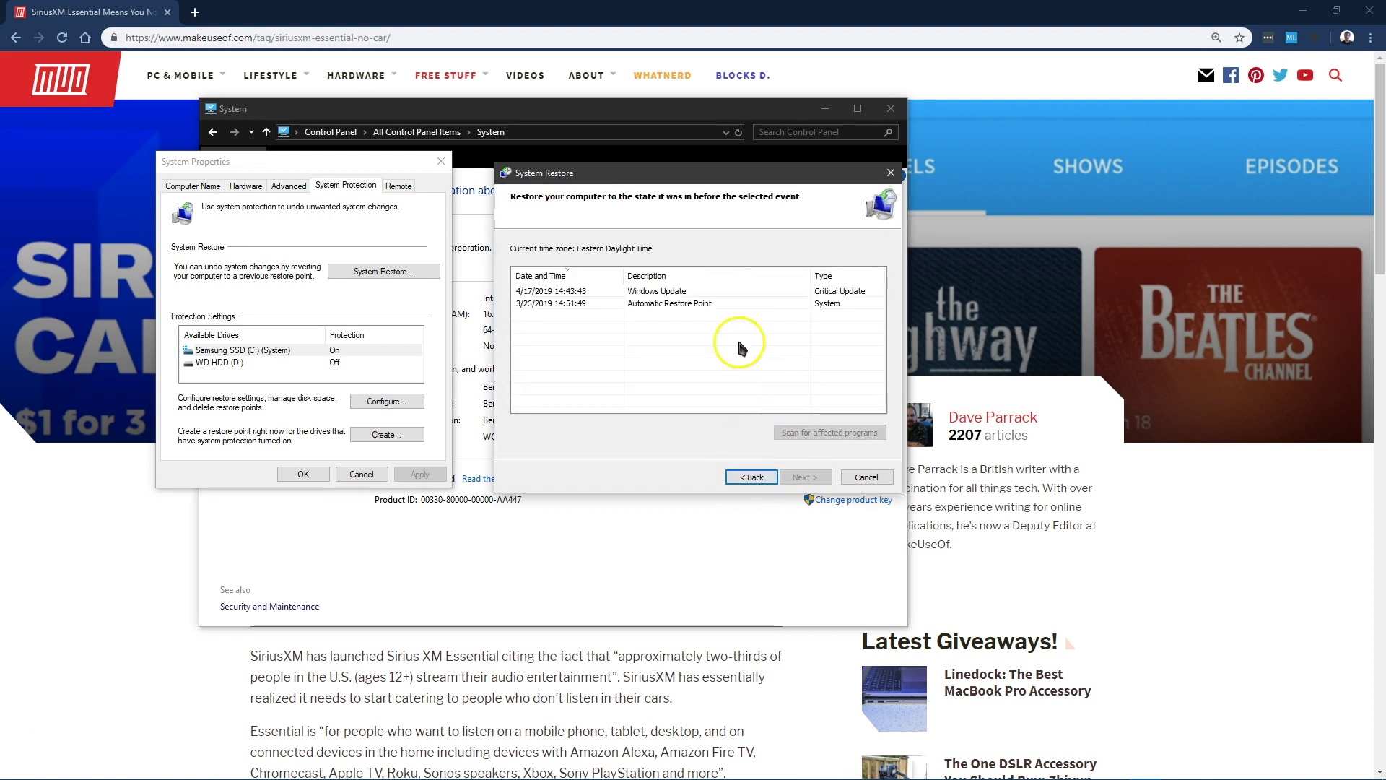
left_click(662, 290)
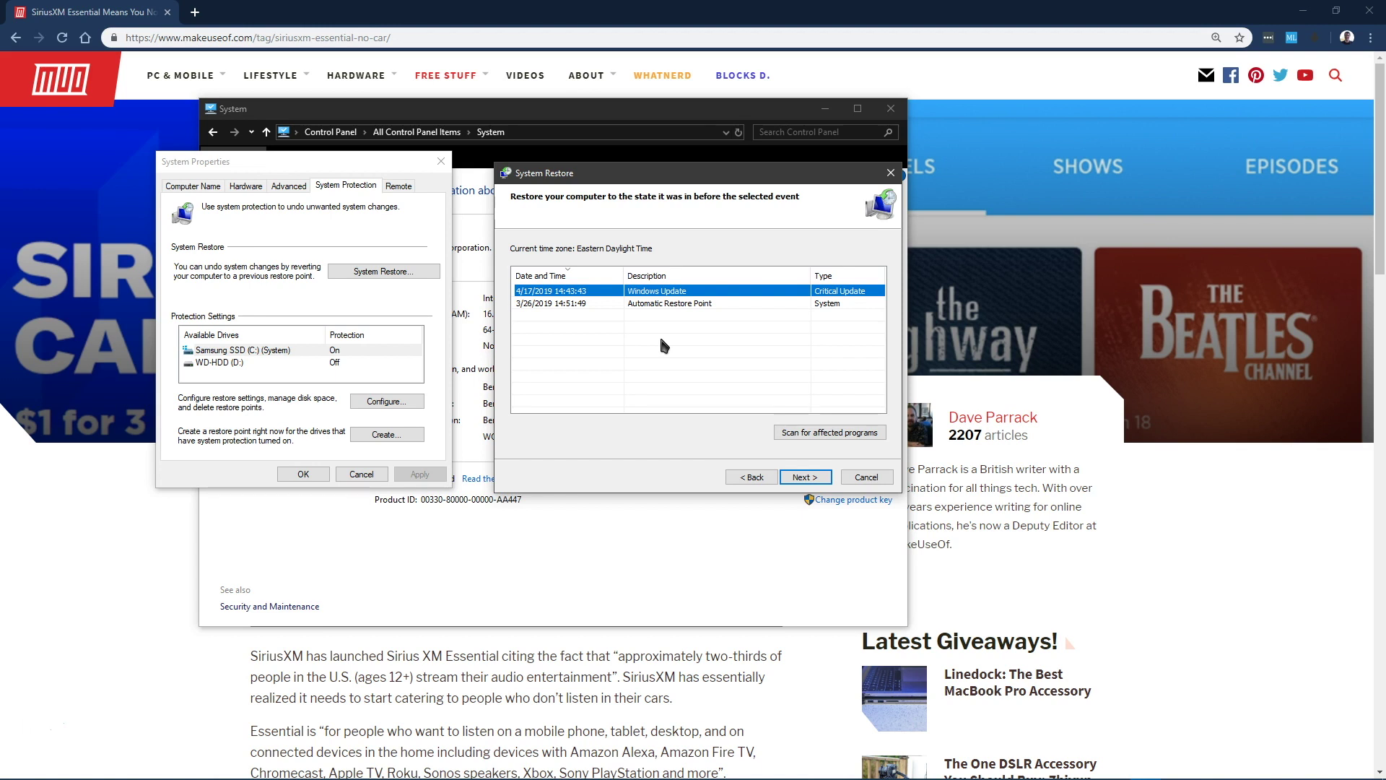
left_click(804, 435)
left_click(866, 477)
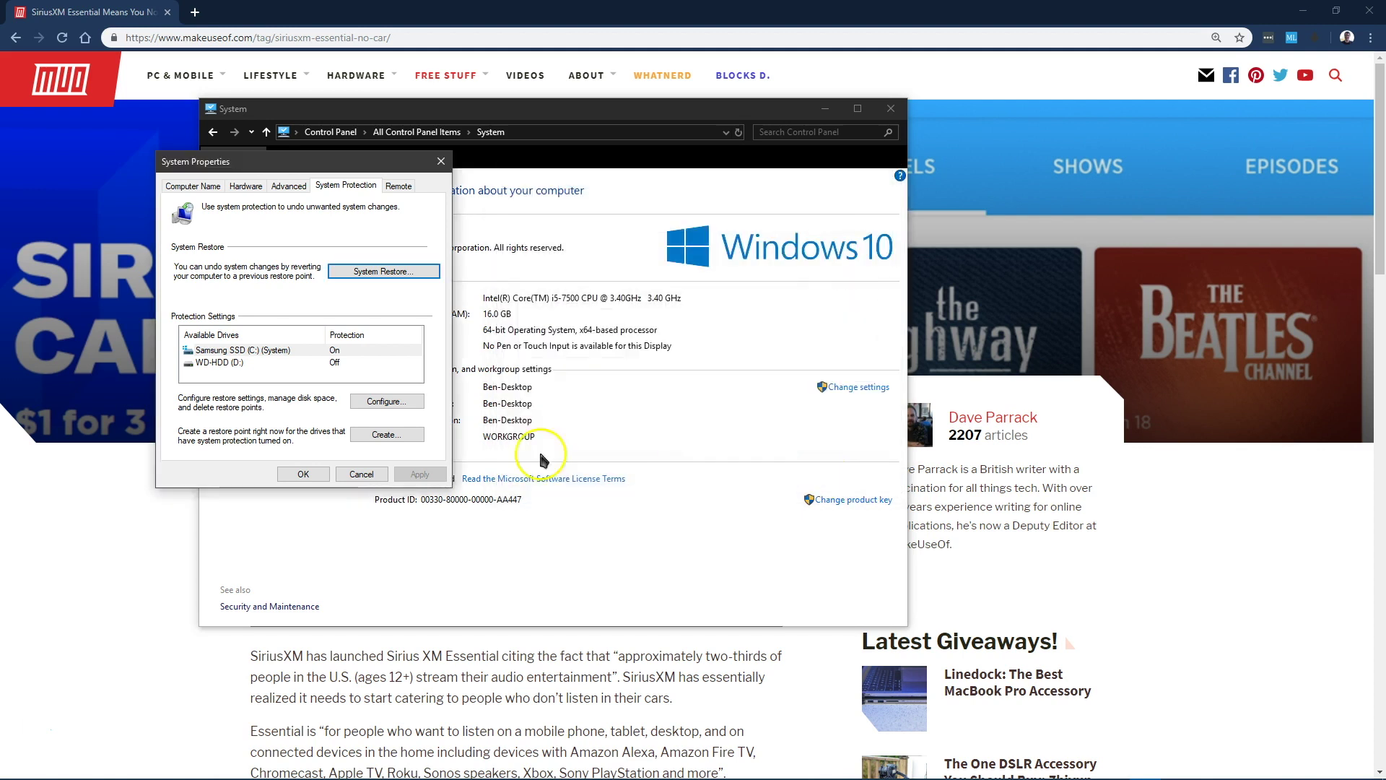
Close System Properties, view the Network reset page unused, then return to Network & Internet Status.
left_click(440, 162)
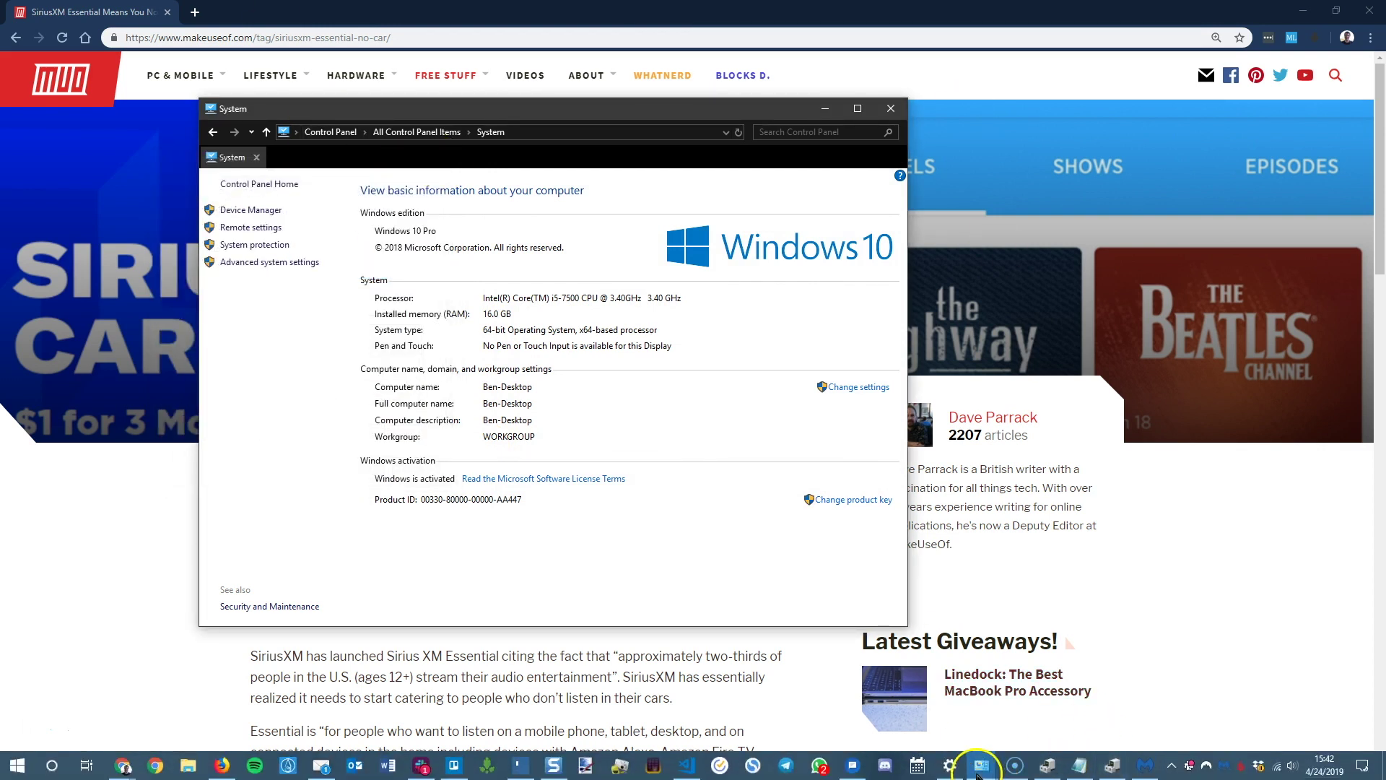
left_click(979, 767)
left_click(261, 114)
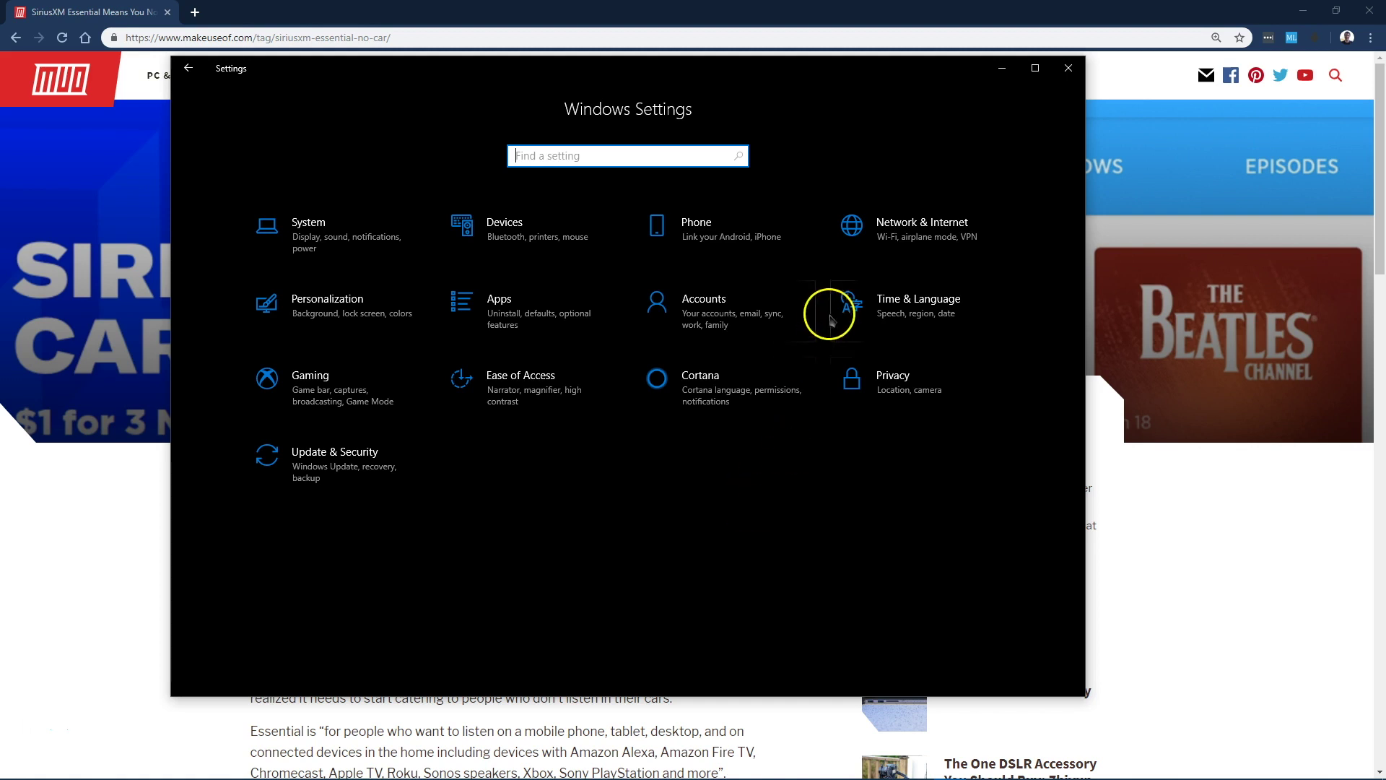
left_click(878, 235)
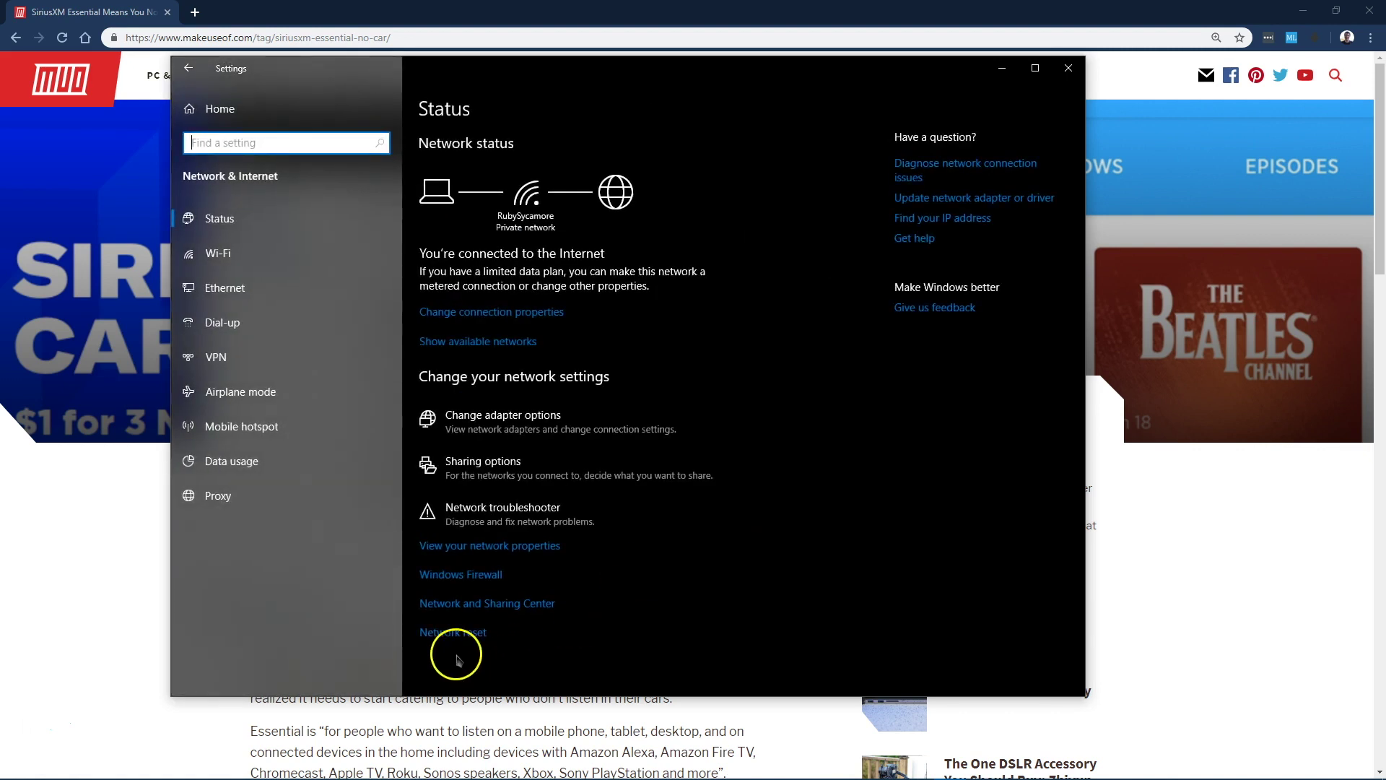
left_click(455, 631)
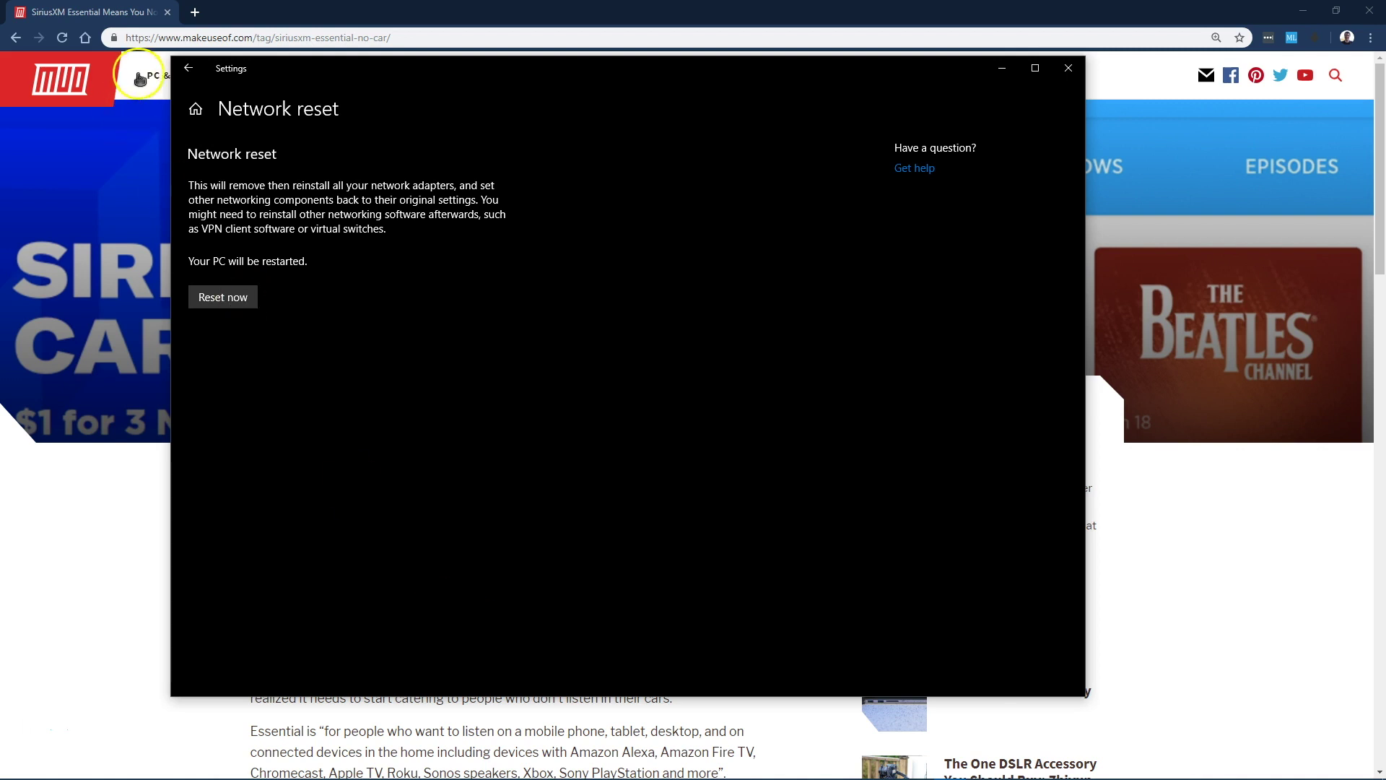
left_click(189, 68)
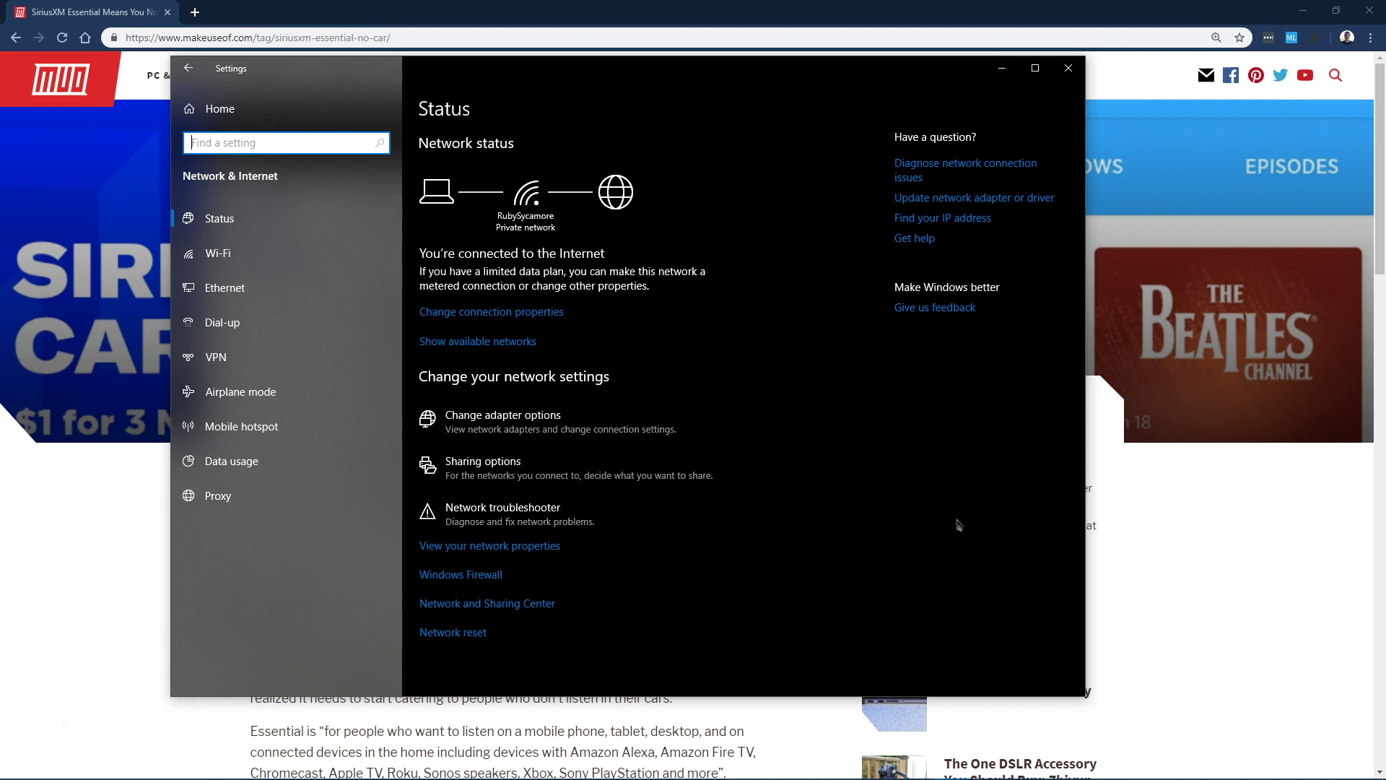
left_click(207, 109)
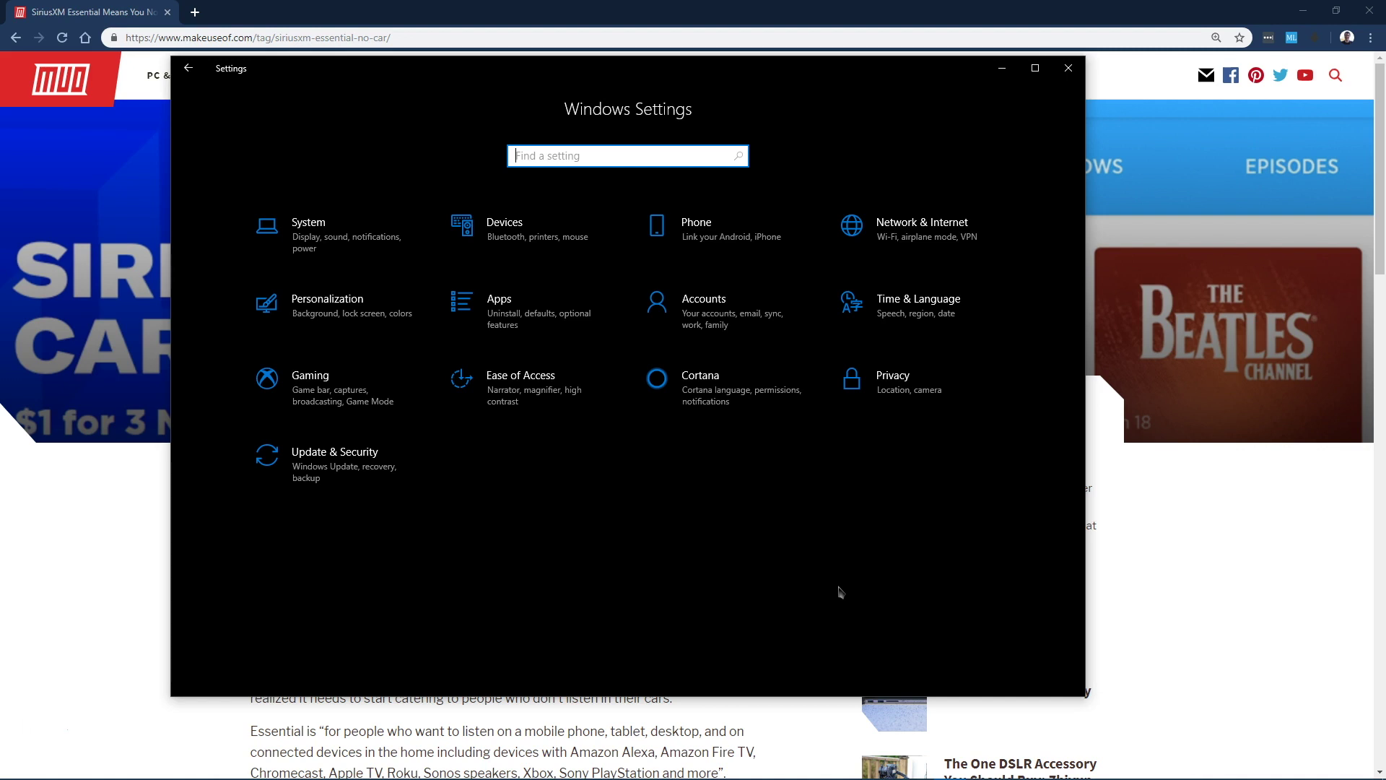
left_click(918, 210)
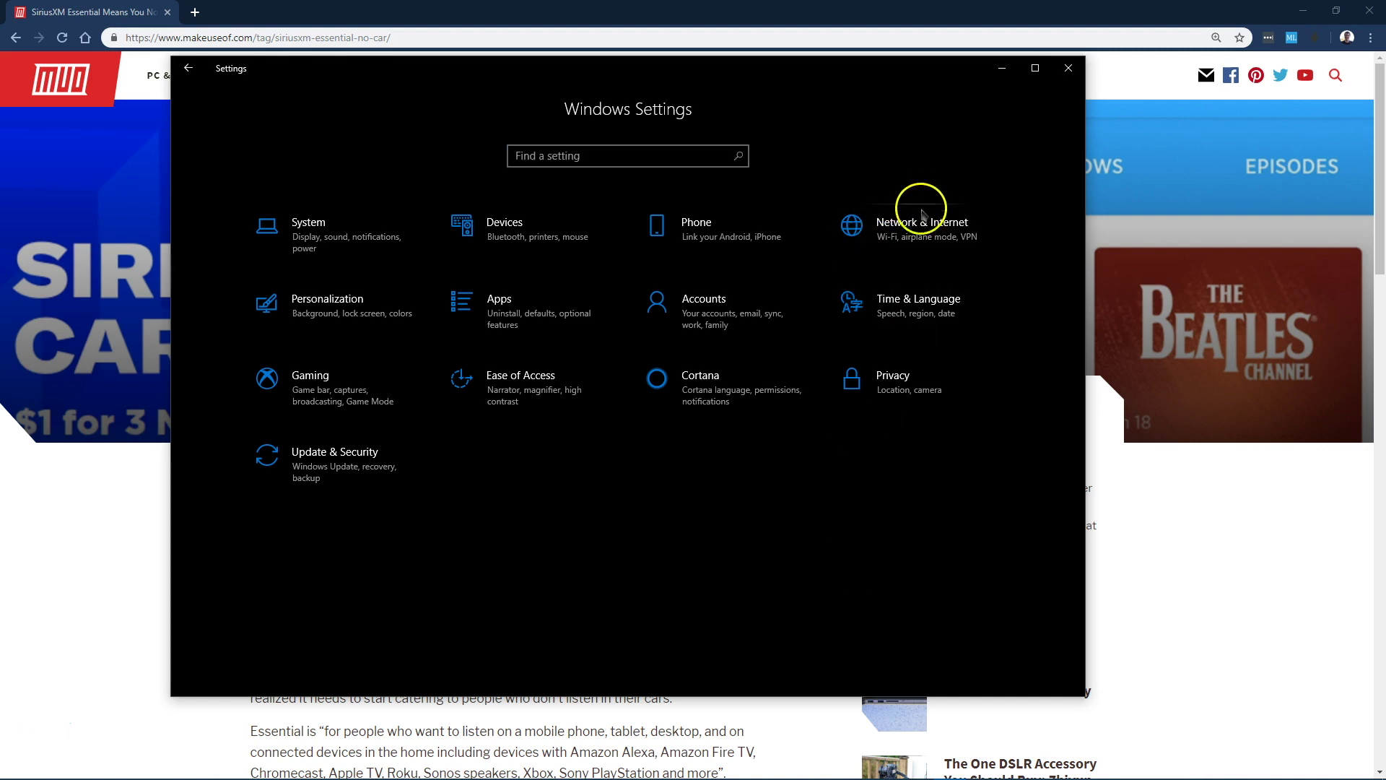